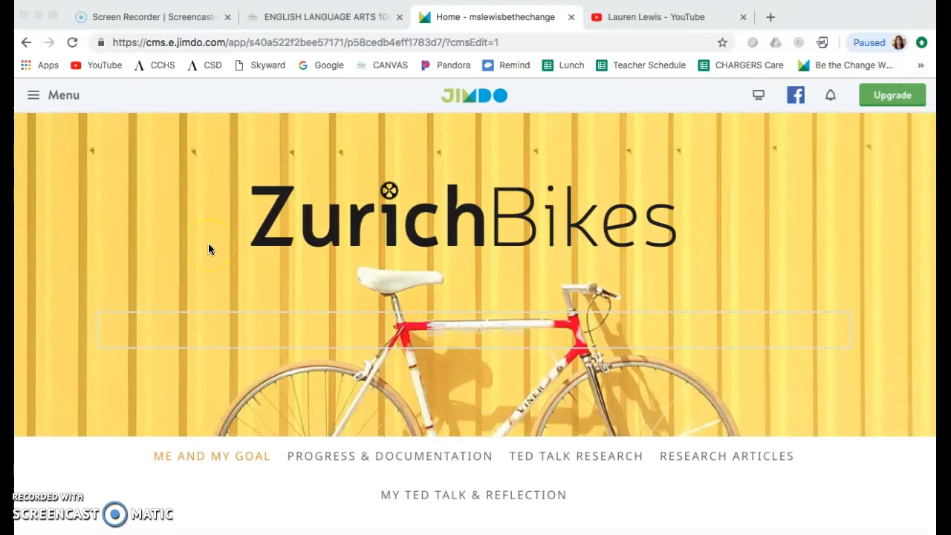
# - Open Google in a new browser tab and run an image search for "beach"
pyautogui.click(769, 16)
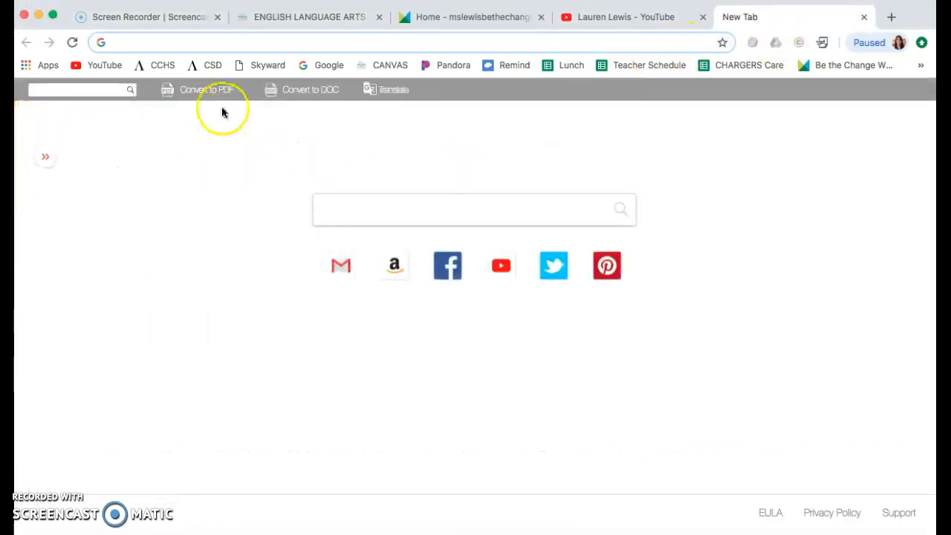
pyautogui.click(327, 65)
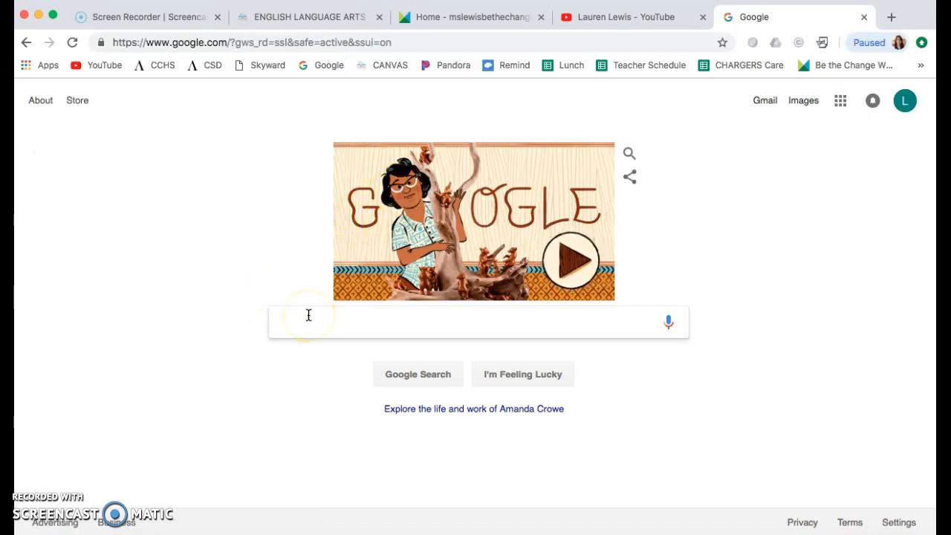
pyautogui.write('beach')
pyautogui.press('Return')
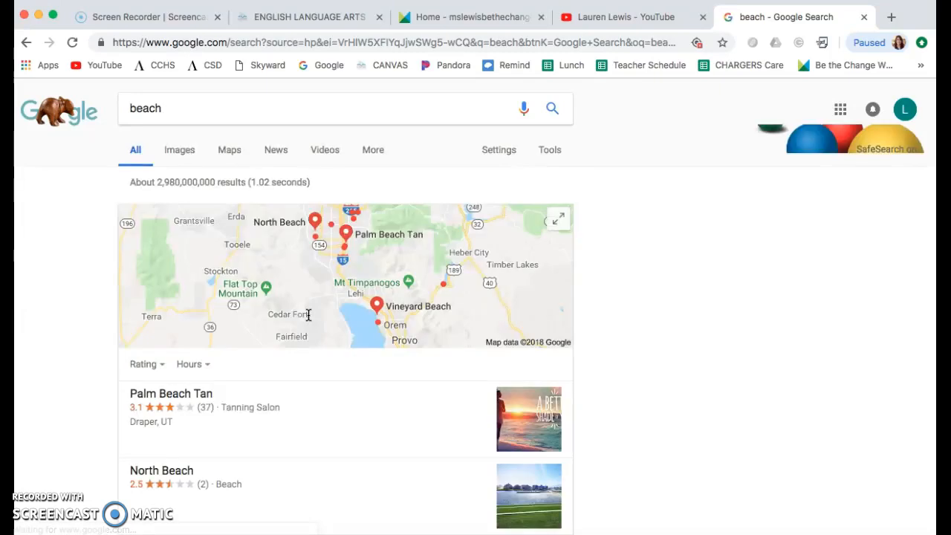
pyautogui.click(179, 150)
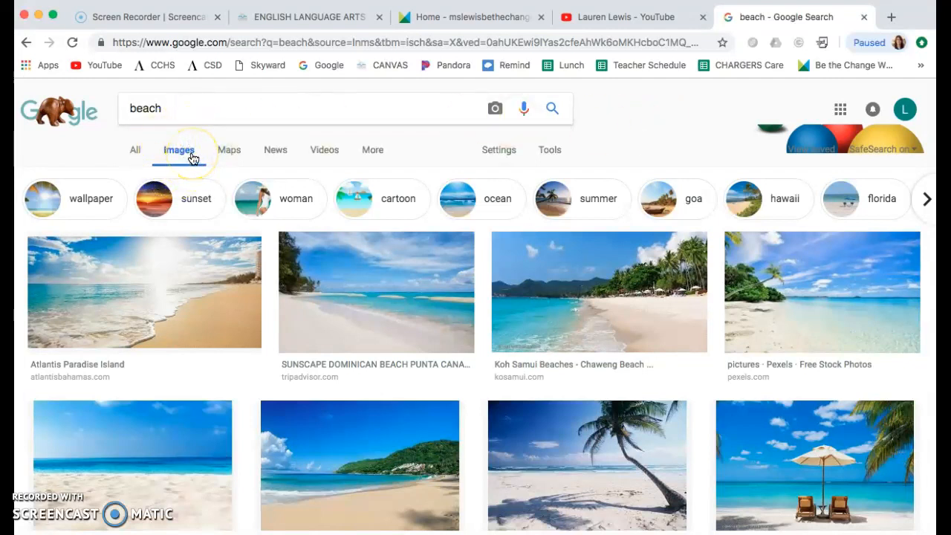
# - Filter the beach image results by usage rights to those labeled for reuse
pyautogui.click(555, 155)
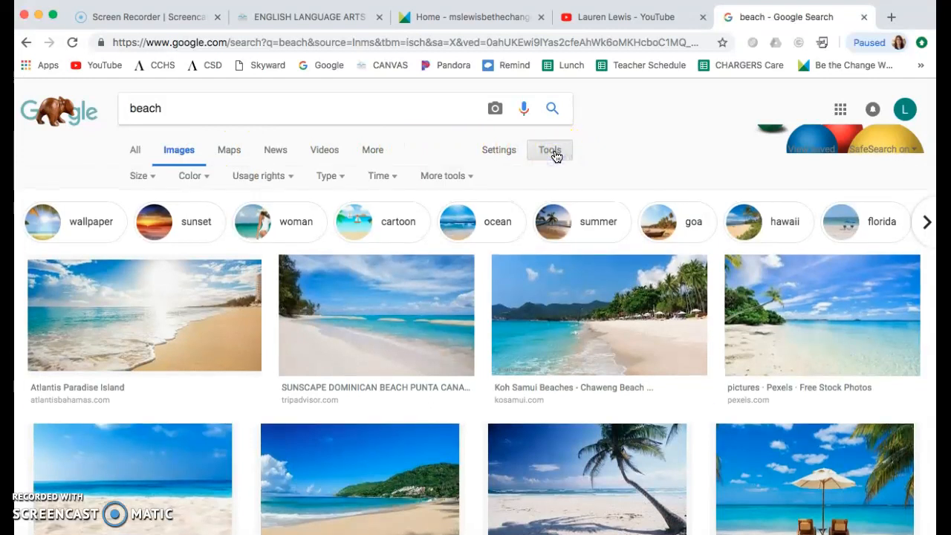
pyautogui.click(282, 181)
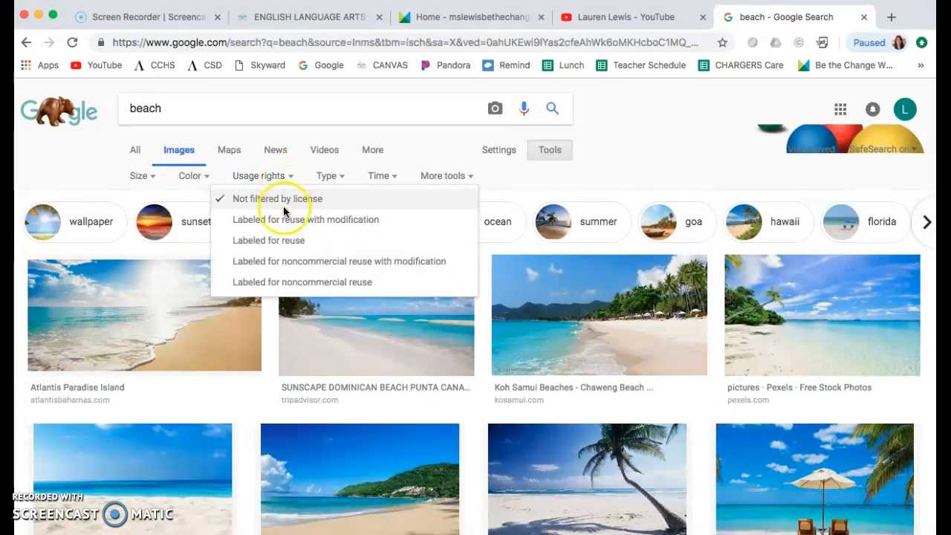
pyautogui.click(290, 239)
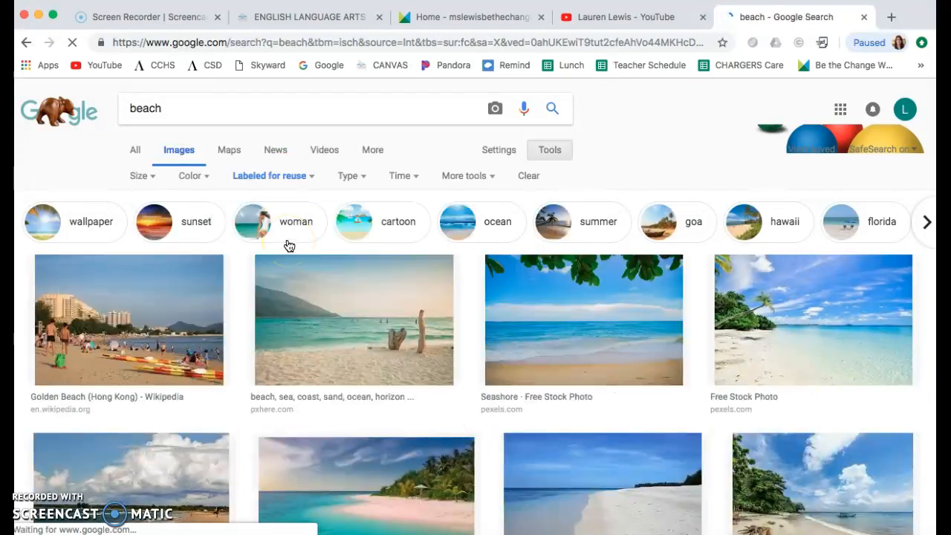
# - Browse the reusable beach images and open the preview of the Tropical Beach Free Stock Photo from publicdomainpictures.net
pyautogui.scroll(-1, 383, 283)
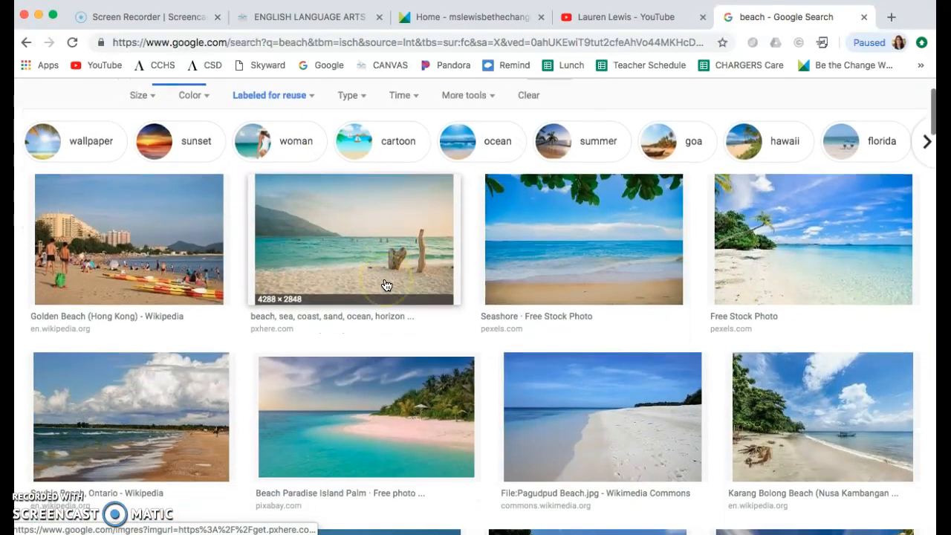
pyautogui.scroll(-5, 385, 285)
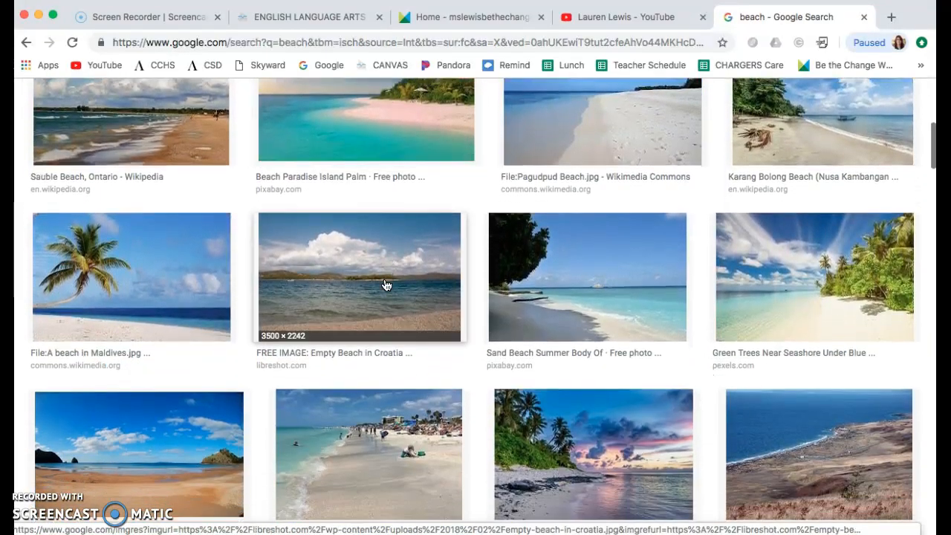
pyautogui.scroll(-1, 385, 285)
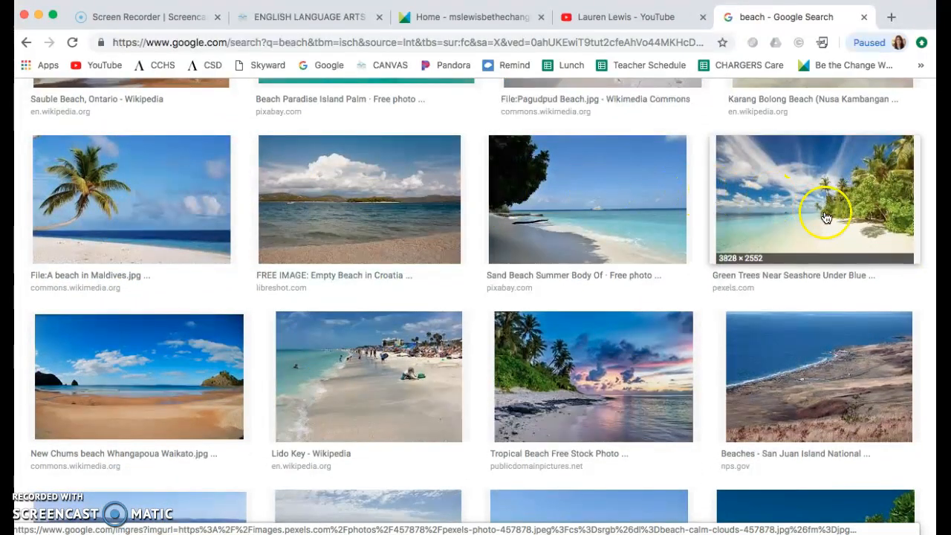
pyautogui.click(641, 404)
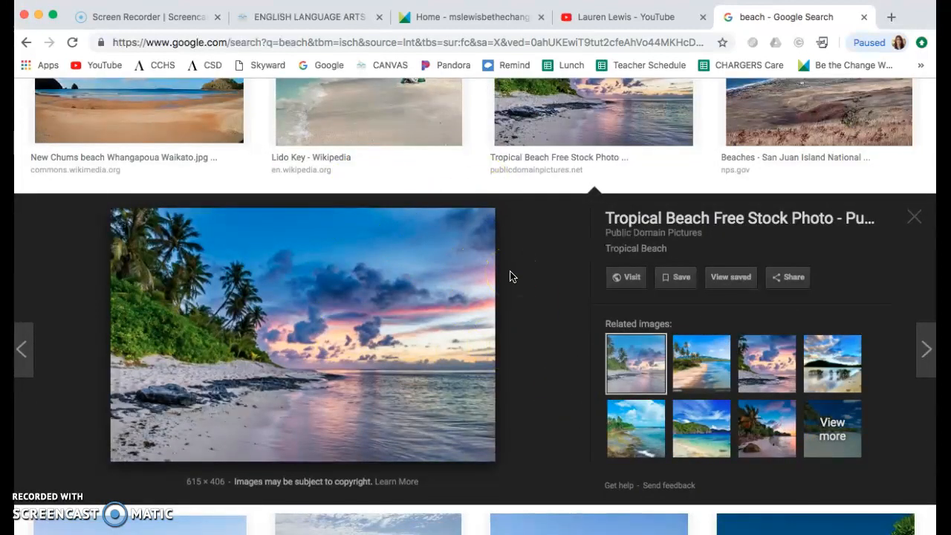
pyautogui.scroll(10, 509, 276)
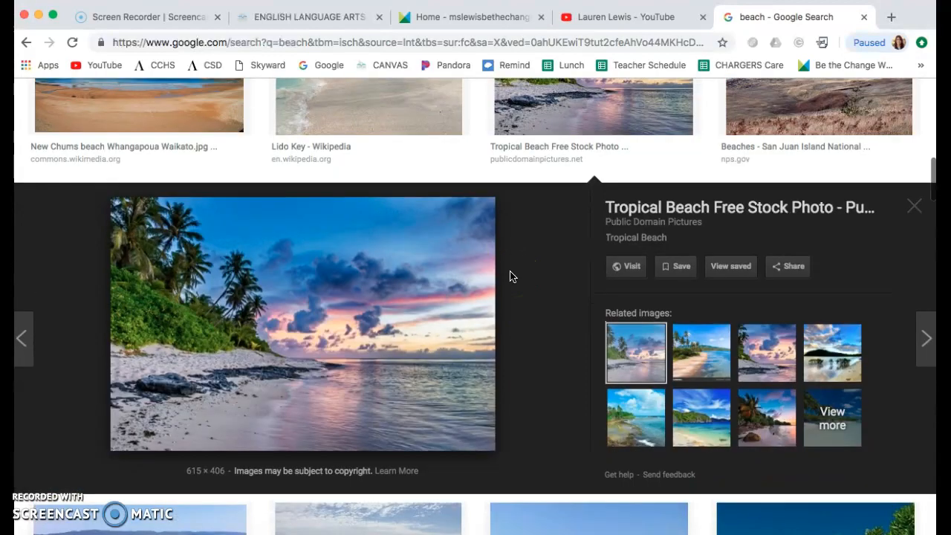
pyautogui.scroll(4, 509, 276)
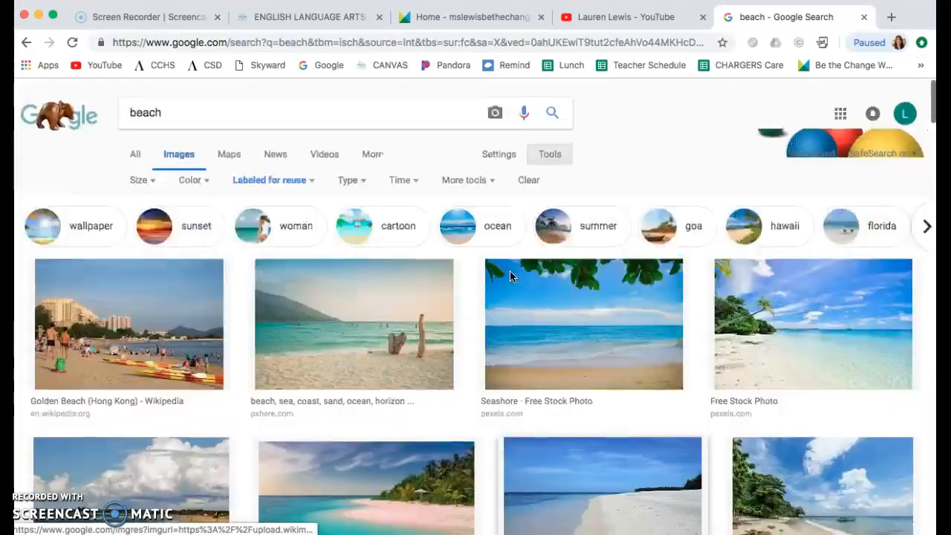
pyautogui.scroll(-8, 510, 277)
pyautogui.scroll(-4, 509, 276)
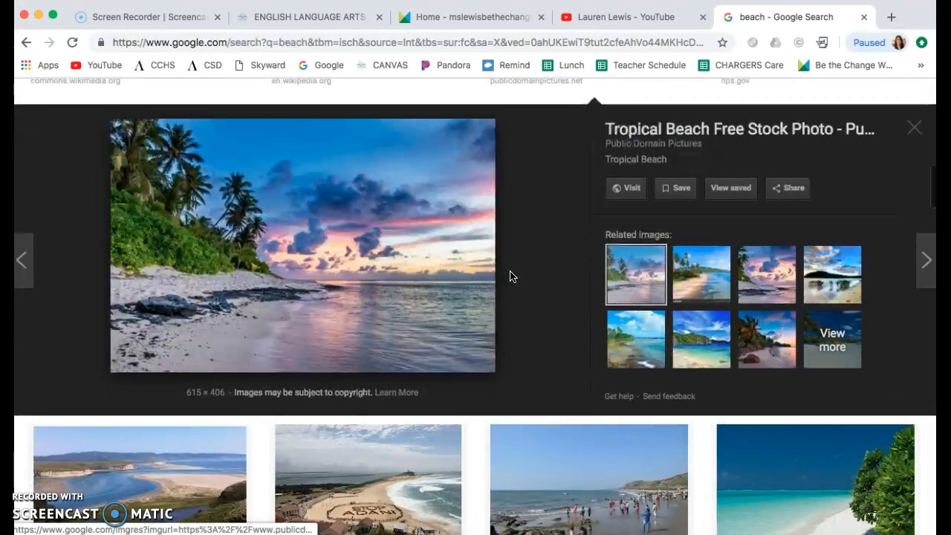
# - Save the previewed tropical beach image to the Downloads folder as a JPEG under its suggested file name
pyautogui.rightClick(327, 267)
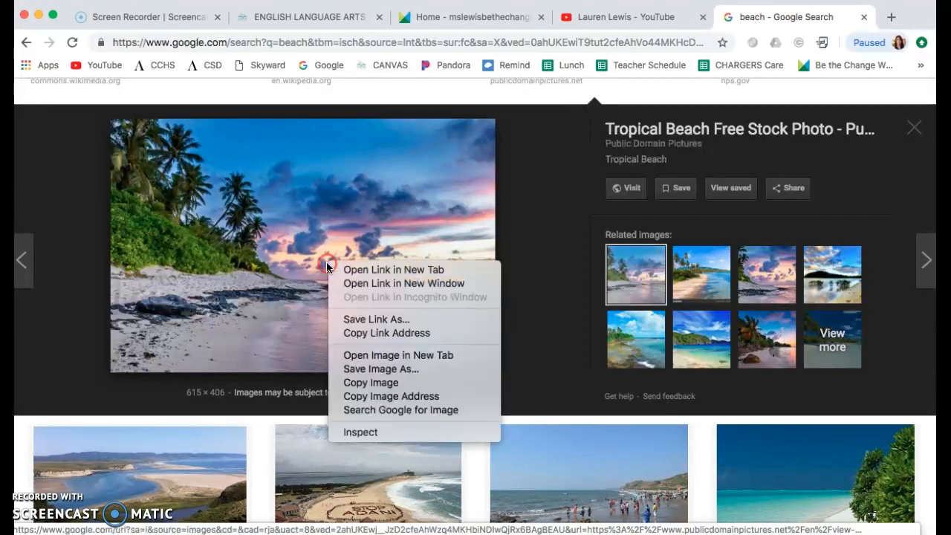
pyautogui.click(376, 370)
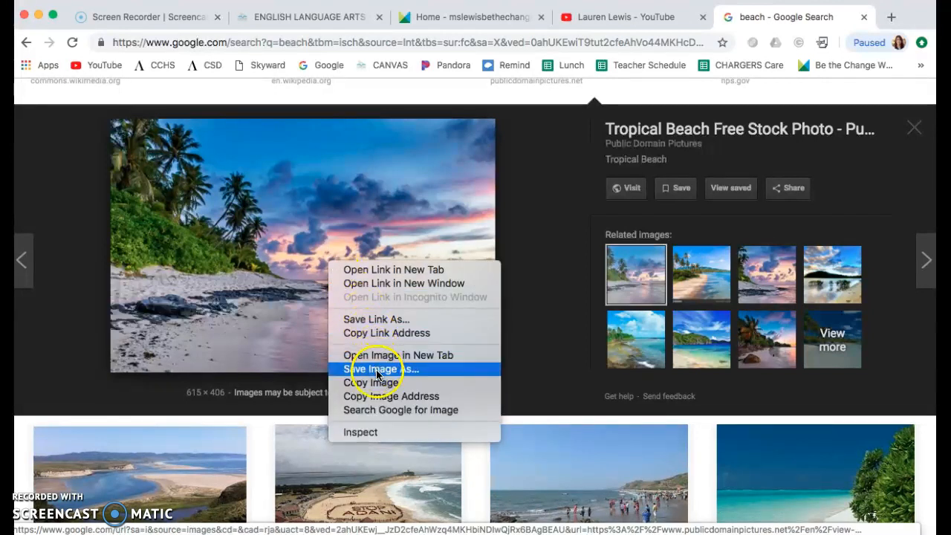
pyautogui.click(427, 375)
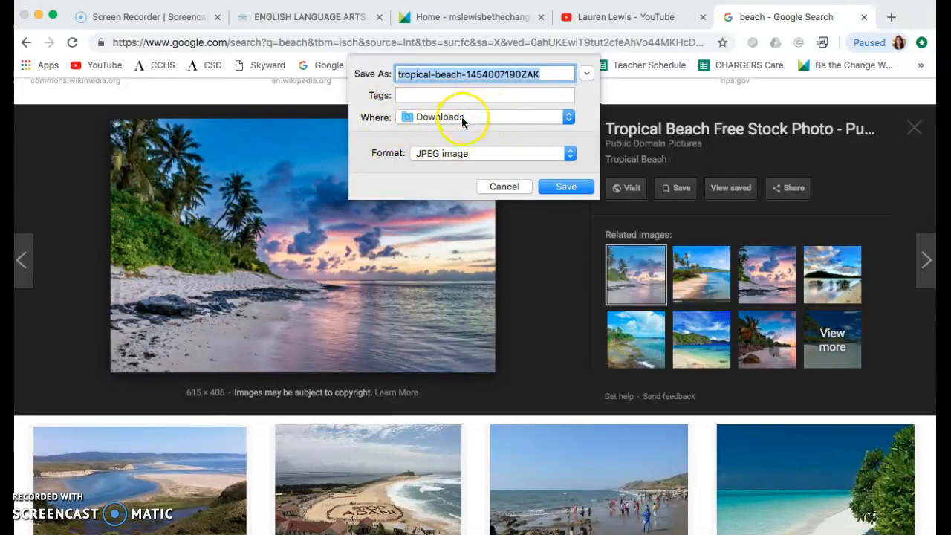
pyautogui.click(562, 185)
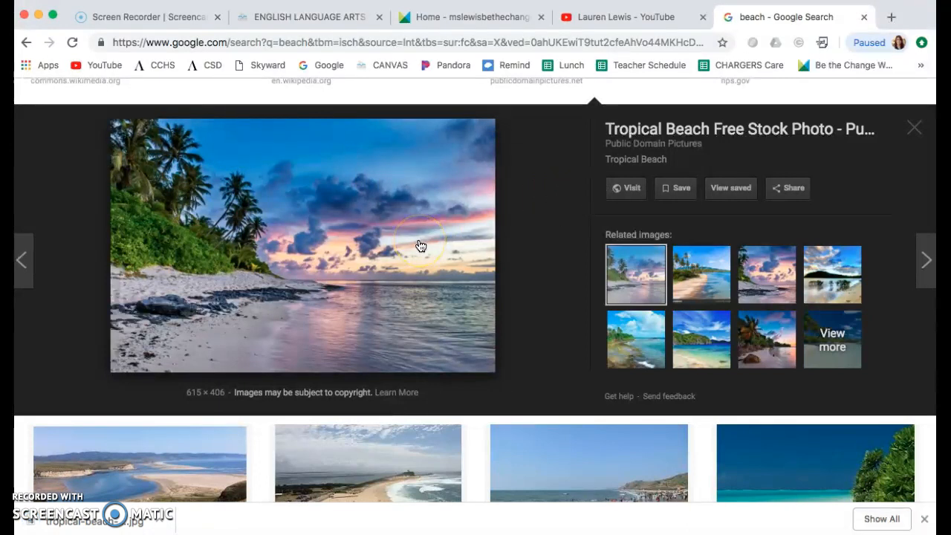
# - Switch to the Jimdo site editor, open the design's background settings and delete the yellow bicycle background
pyautogui.scroll(2, 513, 261)
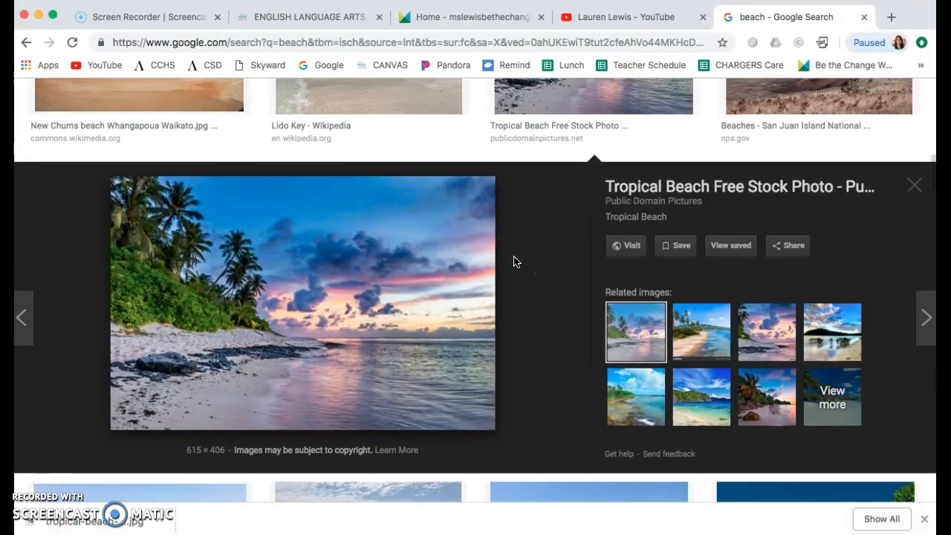
pyautogui.scroll(10, 513, 261)
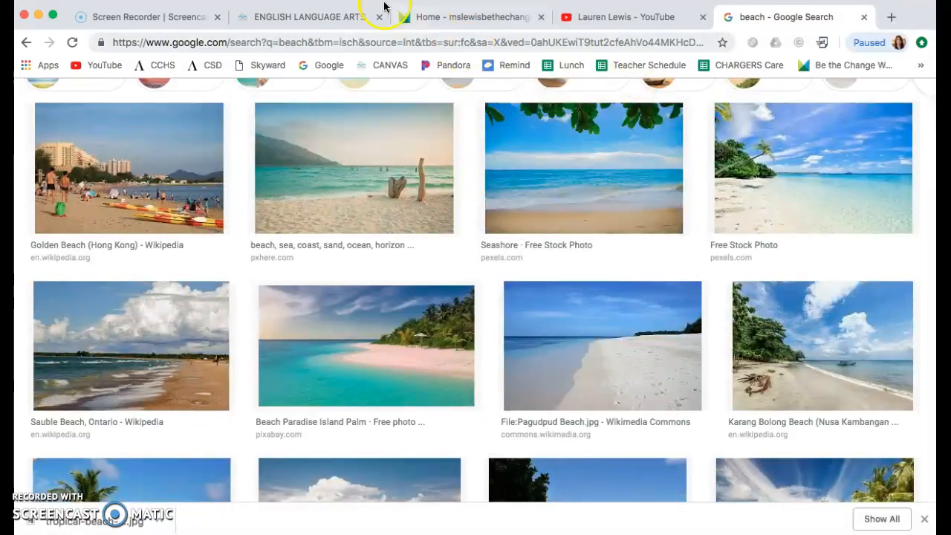
pyautogui.click(419, 15)
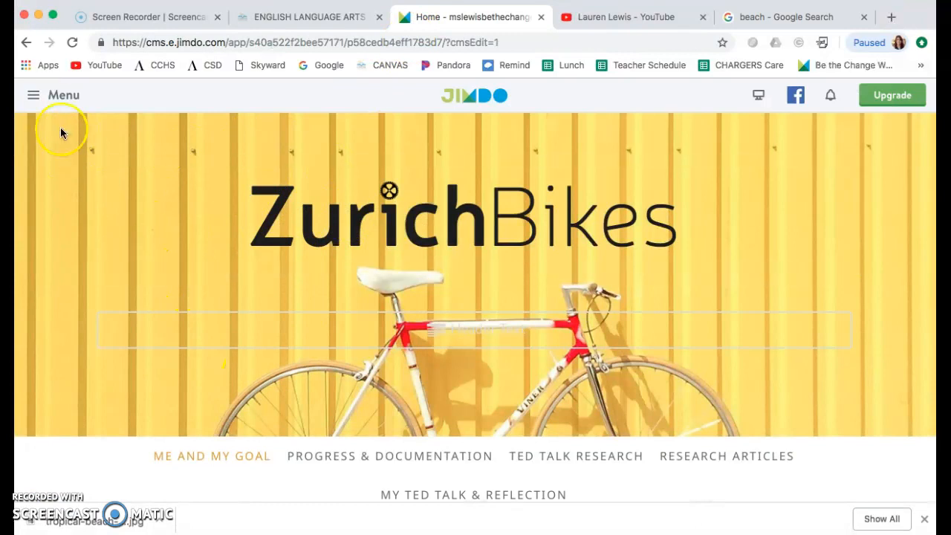
pyautogui.click(33, 97)
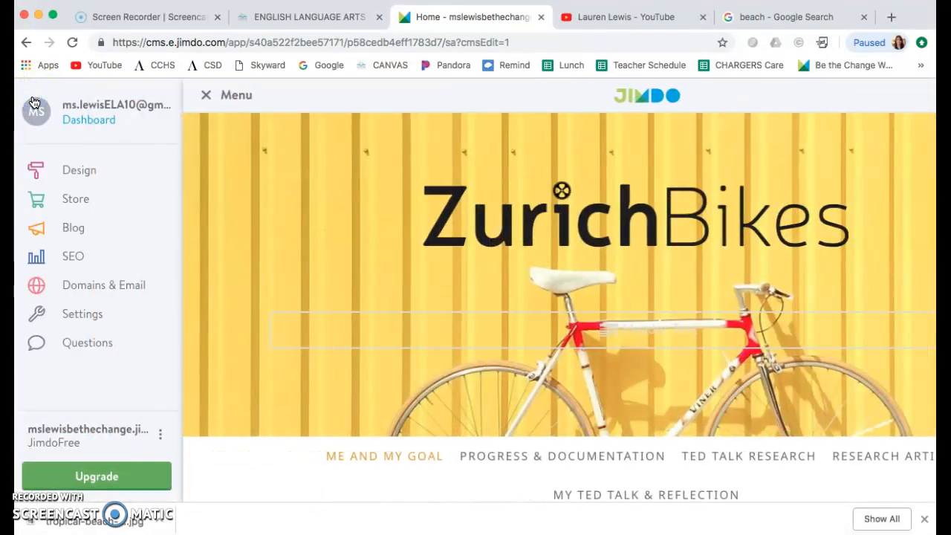
pyautogui.click(80, 173)
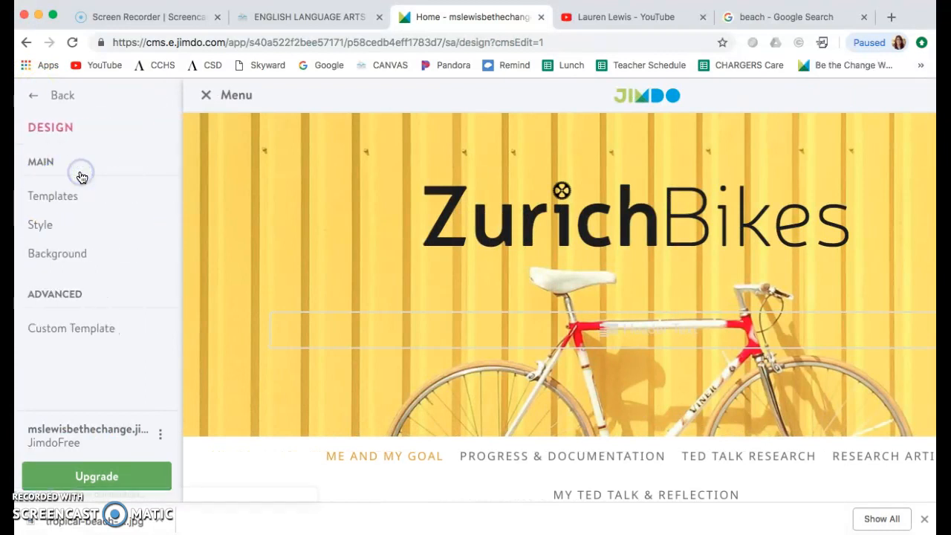
pyautogui.click(62, 255)
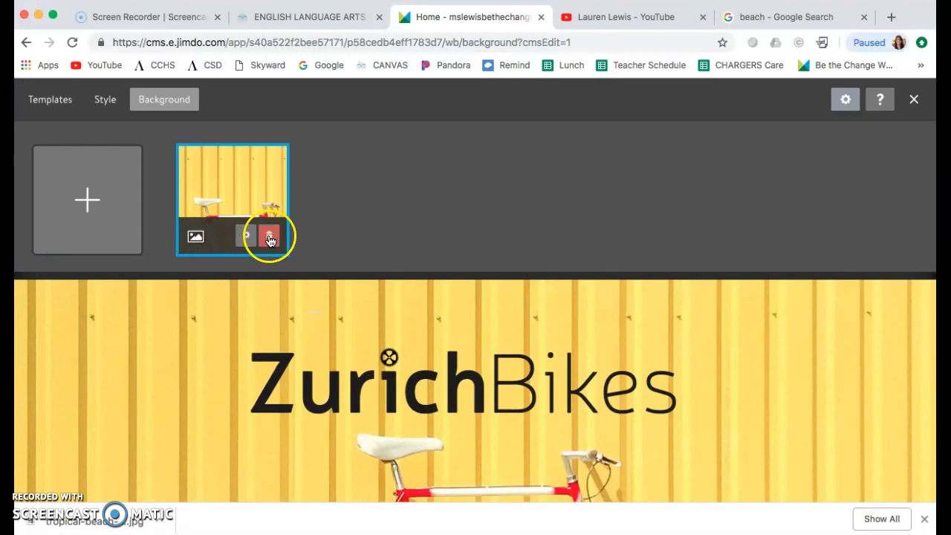
pyautogui.click(268, 237)
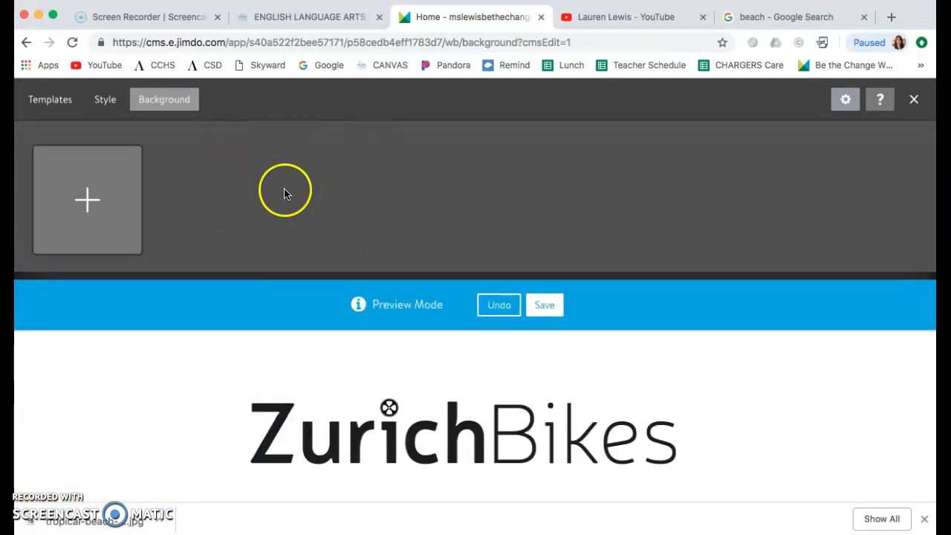
pyautogui.click(89, 205)
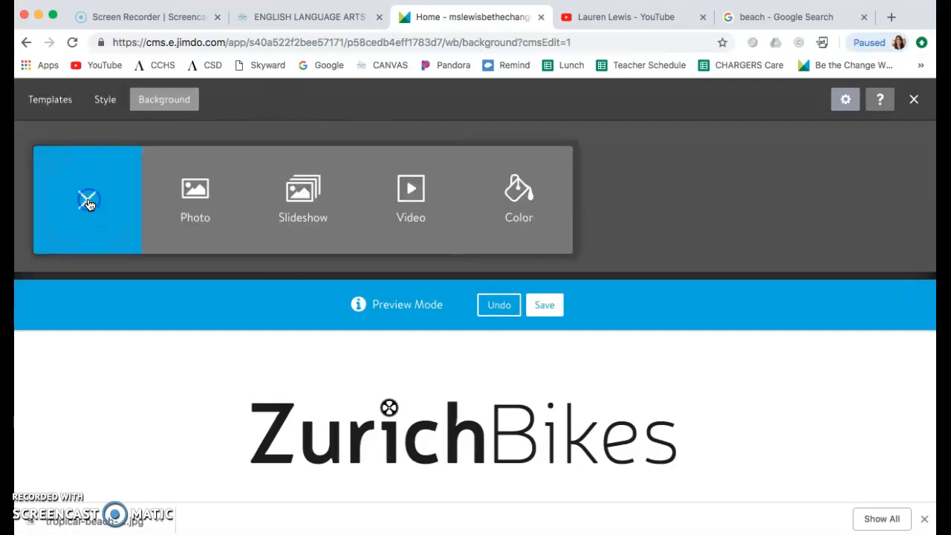
pyautogui.click(195, 198)
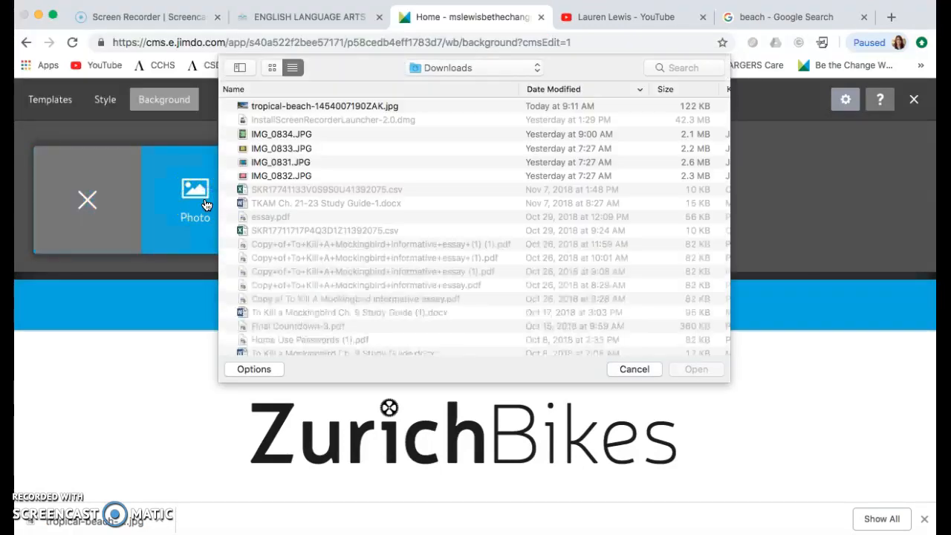
pyautogui.click(335, 108)
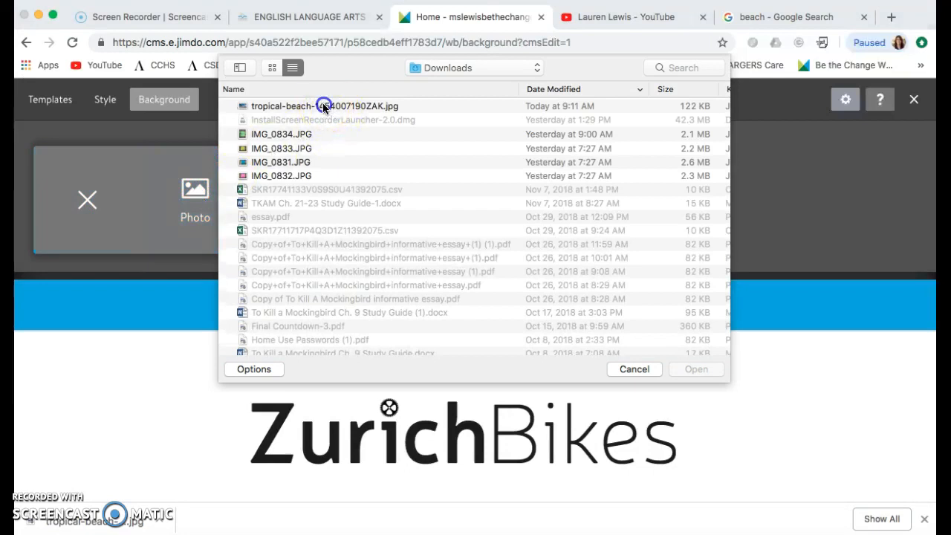
pyautogui.click(325, 108)
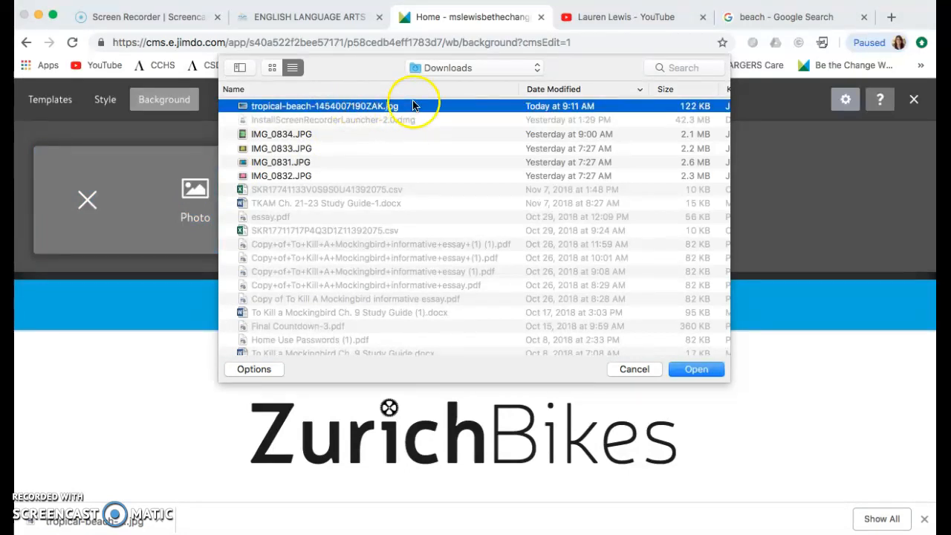
pyautogui.click(691, 370)
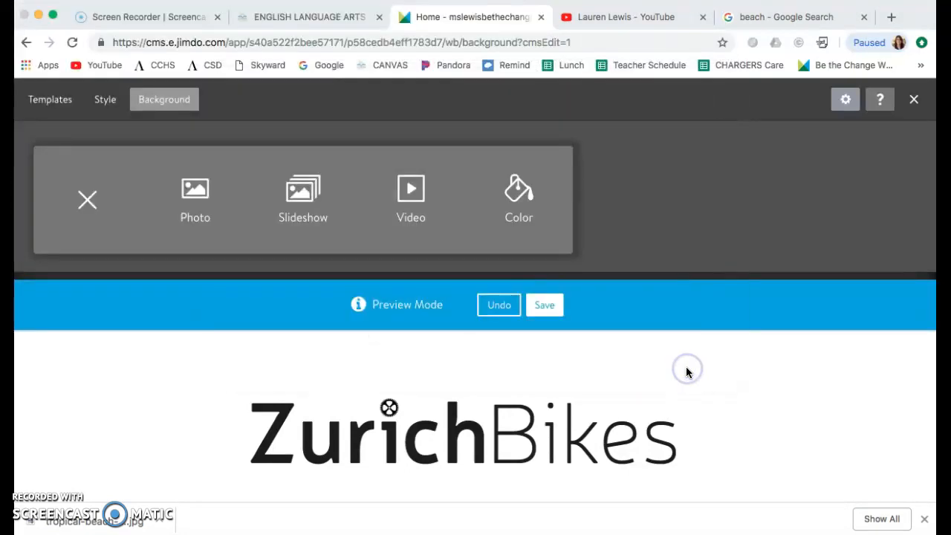
# - Preview the tropical beach background on the page and save it
pyautogui.scroll(-5, 382, 366)
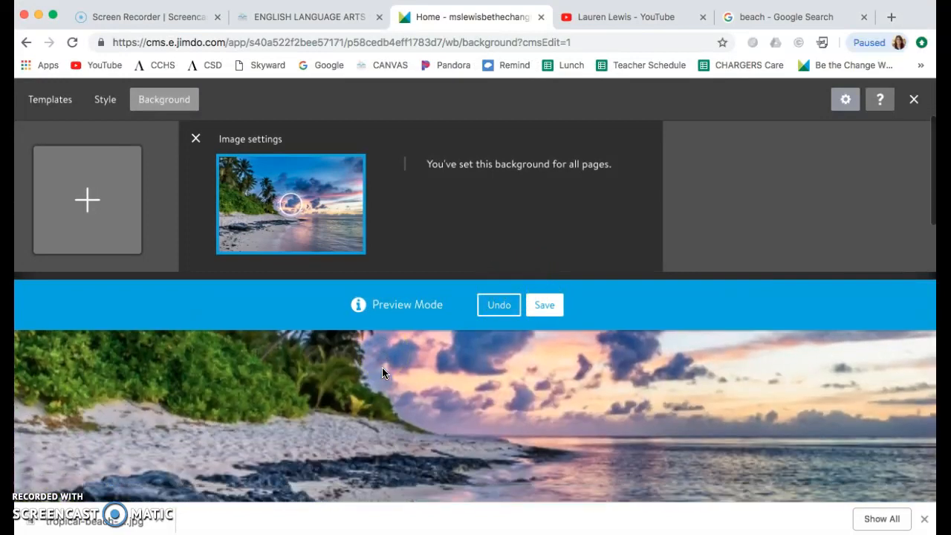
pyautogui.scroll(3, 382, 367)
pyautogui.scroll(2, 382, 367)
pyautogui.click(546, 306)
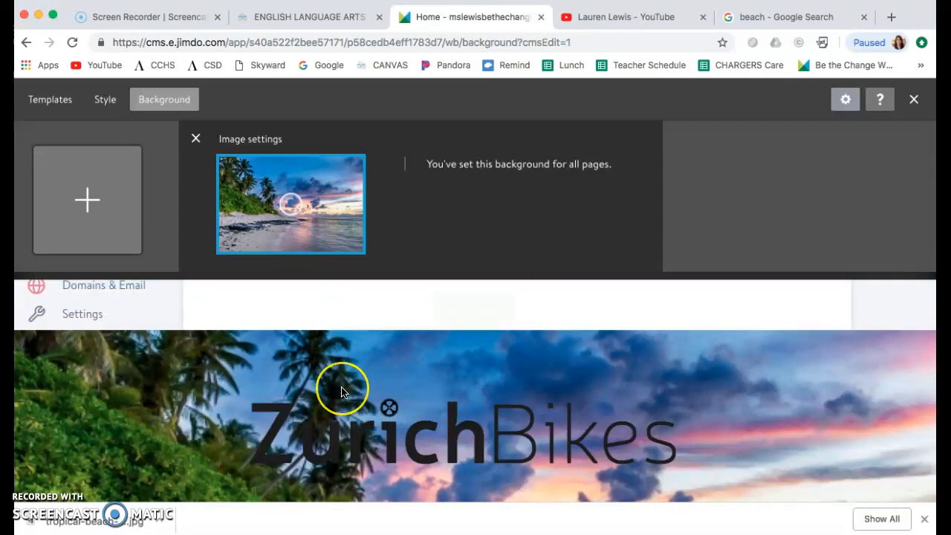
# - Check the beach background on the page, shift its focal point slightly down and to the right, and save the change
pyautogui.scroll(-5, 341, 389)
pyautogui.scroll(-1, 340, 388)
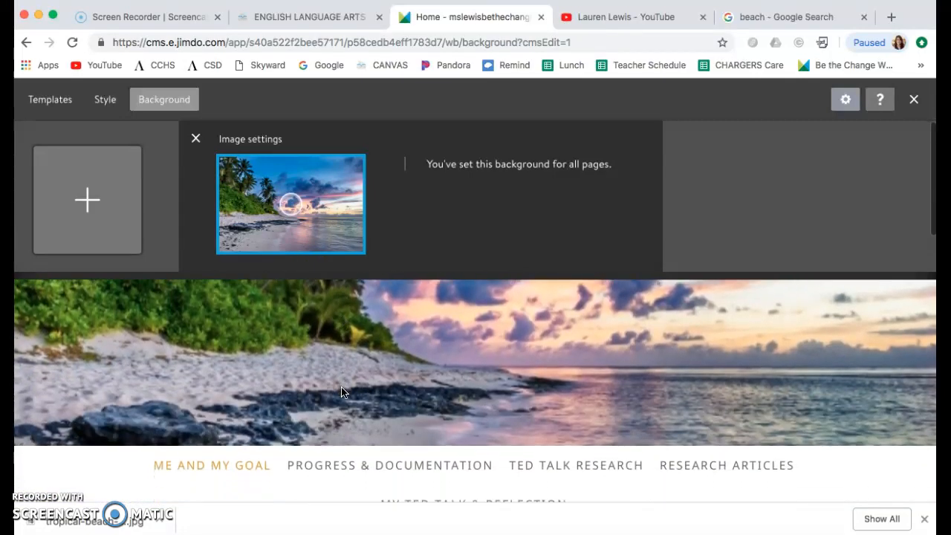
pyautogui.scroll(3, 341, 388)
pyautogui.scroll(2, 340, 391)
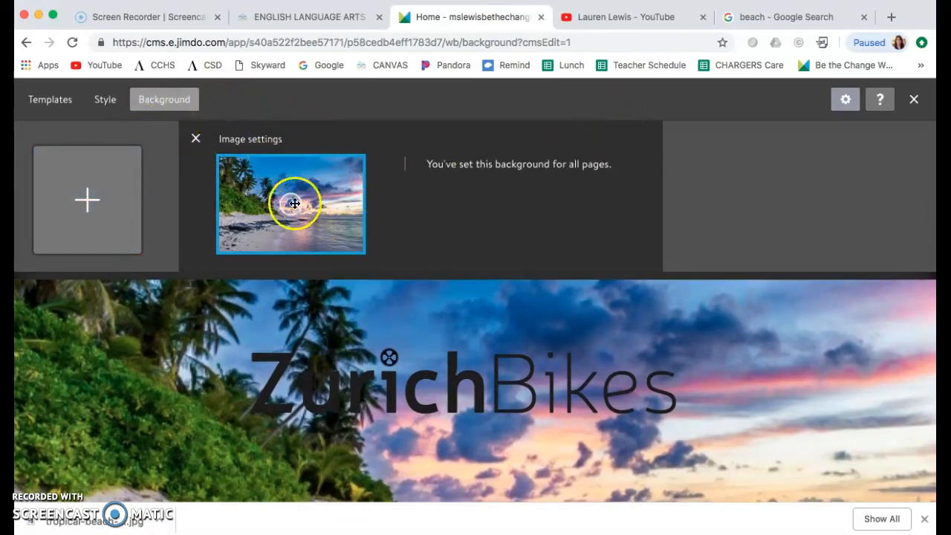
pyautogui.moveTo(289, 206)
pyautogui.mouseDown()
pyautogui.moveTo(277, 204)
pyautogui.moveTo(323, 212)
pyautogui.moveTo(293, 209)
pyautogui.mouseUp()
pyautogui.click(548, 307)
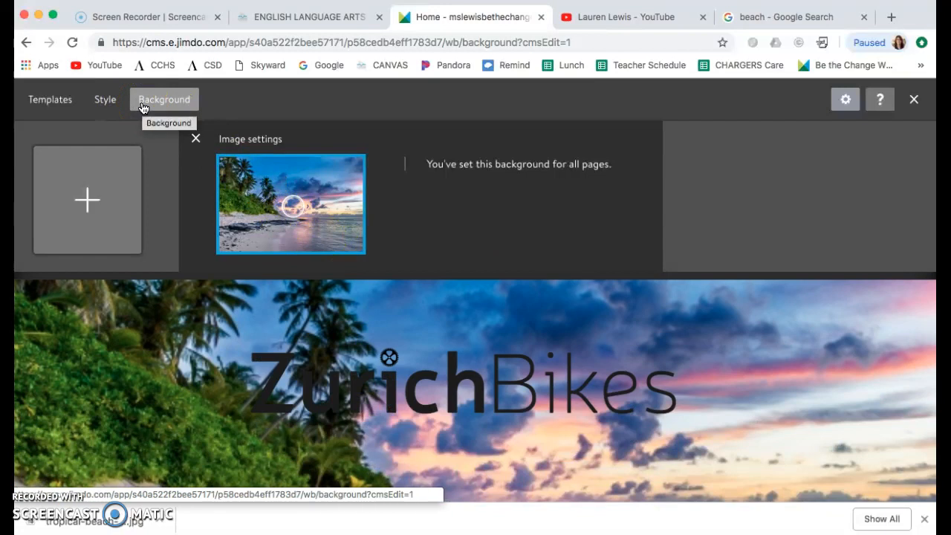
# - Open the design's style settings and bring up the Color Scheme palette with the page navigation in view
pyautogui.click(110, 104)
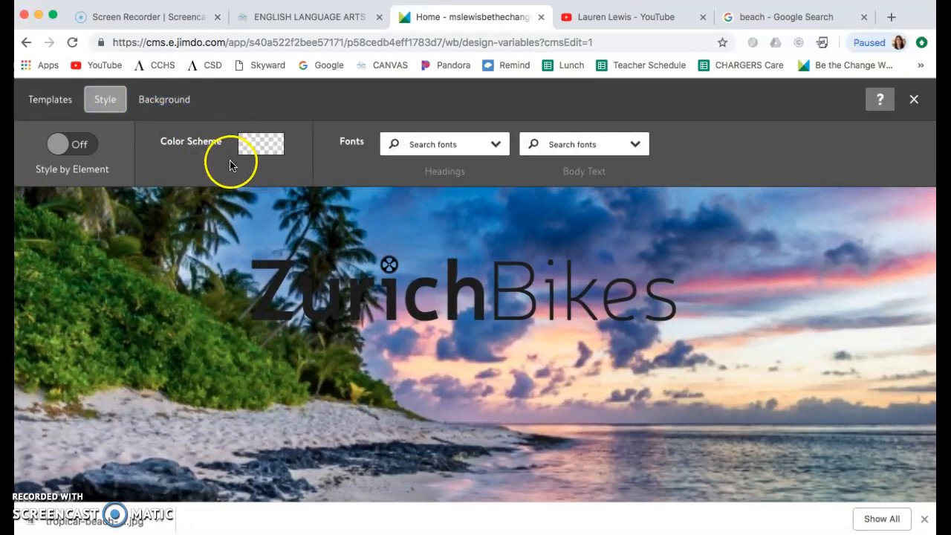
pyautogui.click(267, 146)
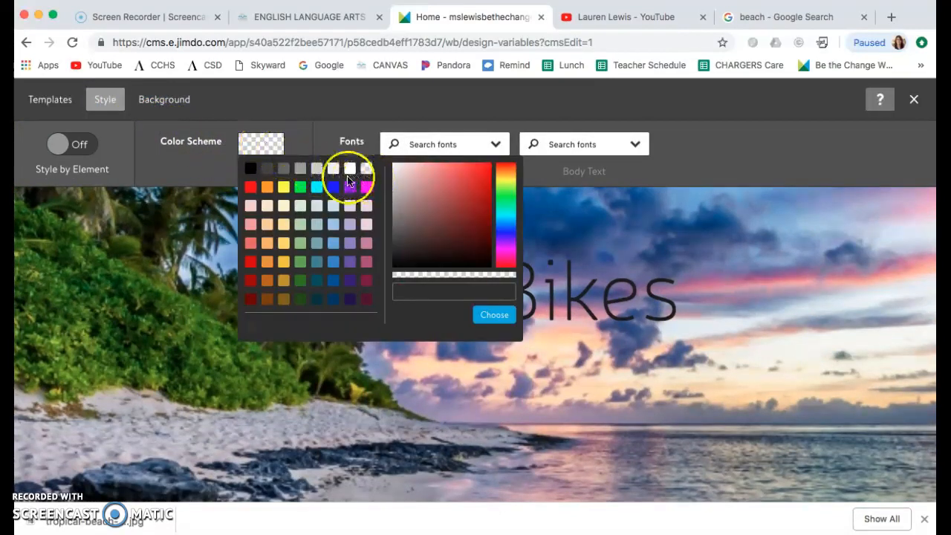
pyautogui.scroll(-2, 331, 195)
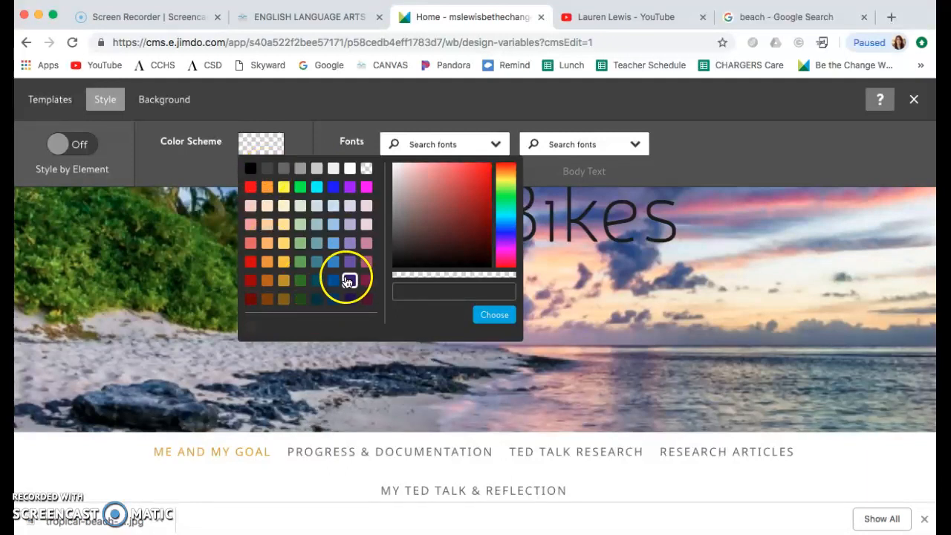
# - Try dark purple, rgb(53, 23, 119), as the color scheme and check it down the page
pyautogui.click(349, 280)
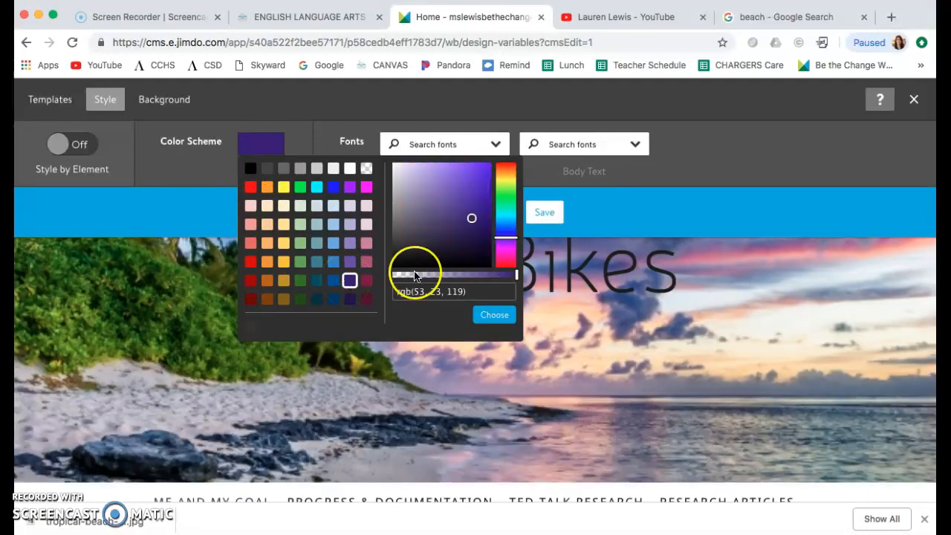
pyautogui.scroll(-5, 503, 312)
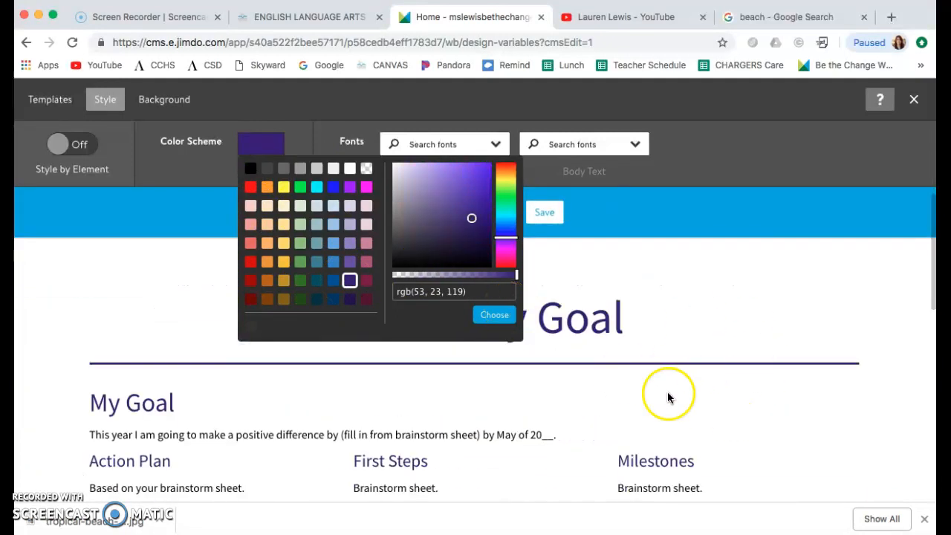
pyautogui.scroll(-3, 684, 386)
pyautogui.scroll(10, 692, 392)
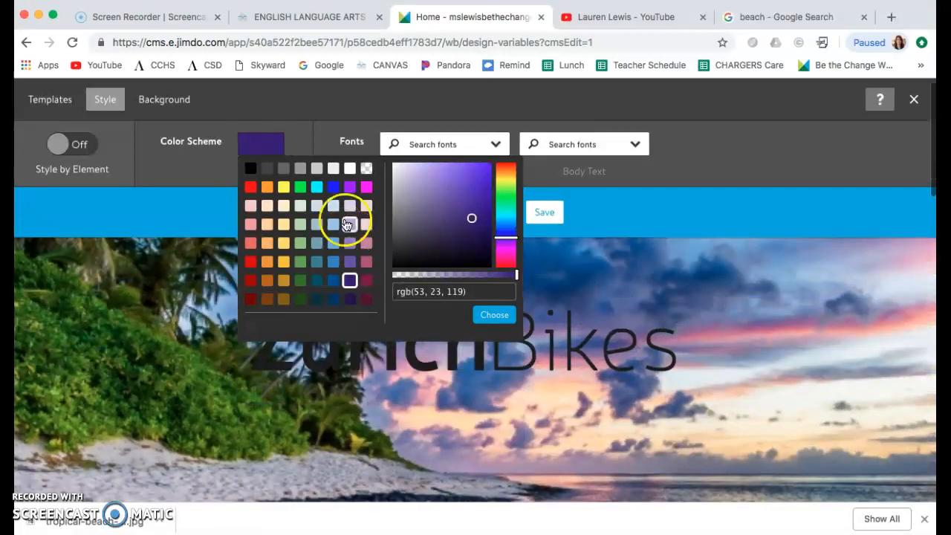
# - Set the color scheme to light gray, rgb(238, 238, 238), after checking how it looks on the page
pyautogui.click(333, 167)
pyautogui.scroll(-5, 612, 319)
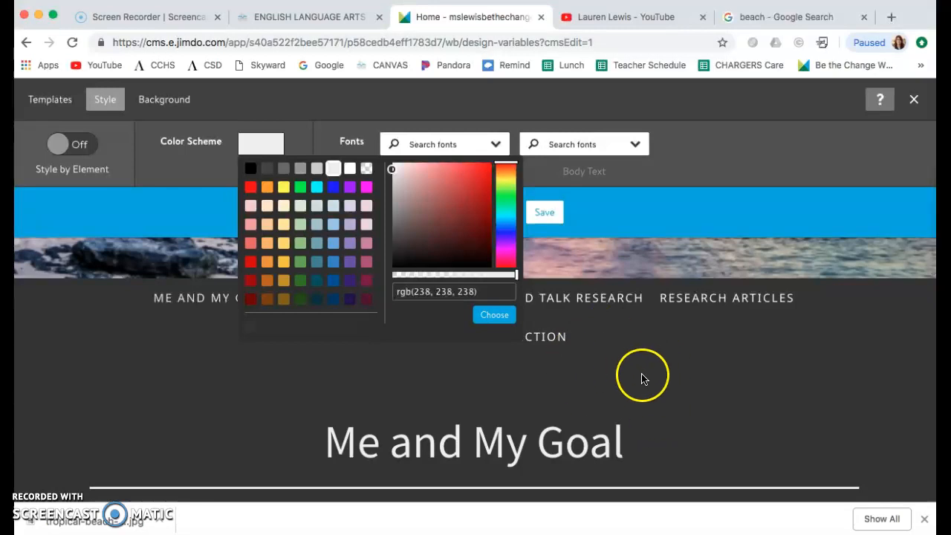
pyautogui.scroll(-5, 632, 367)
pyautogui.scroll(-3, 717, 339)
pyautogui.scroll(4, 717, 339)
pyautogui.scroll(10, 717, 338)
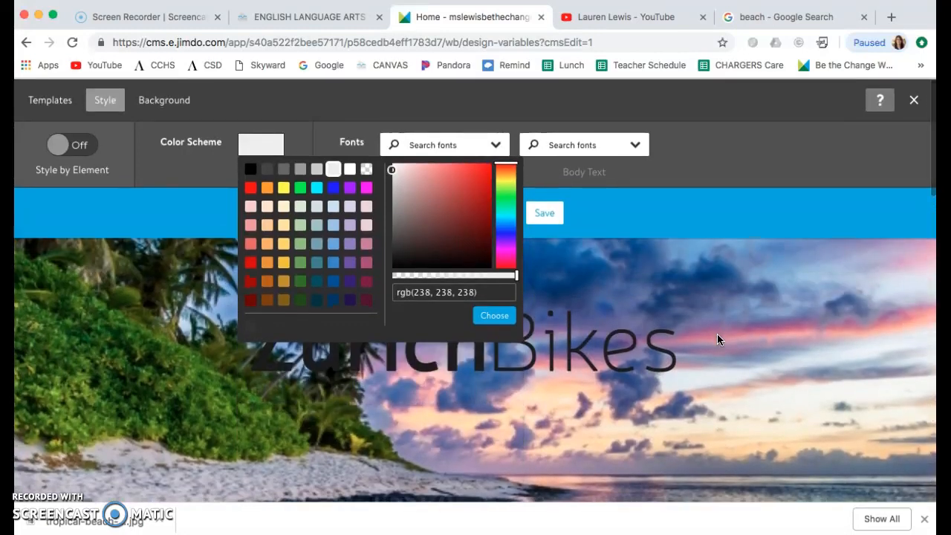
pyautogui.scroll(-2, 719, 340)
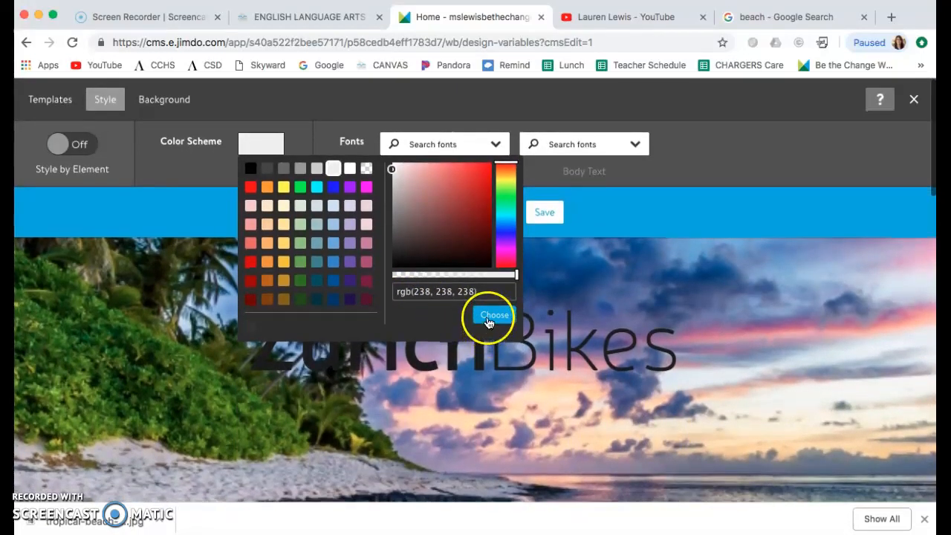
pyautogui.click(486, 316)
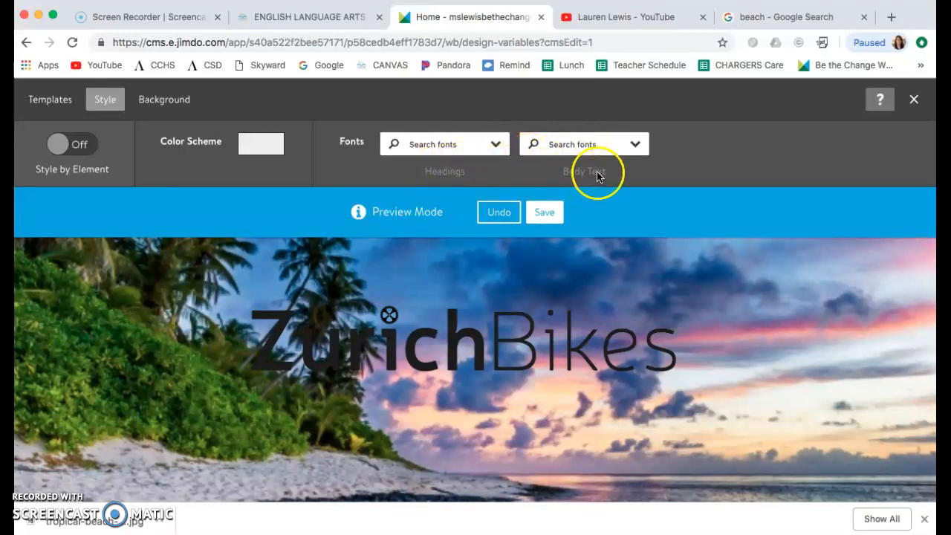
# - Look at the font choices for headings and body text without changing either font
pyautogui.click(497, 146)
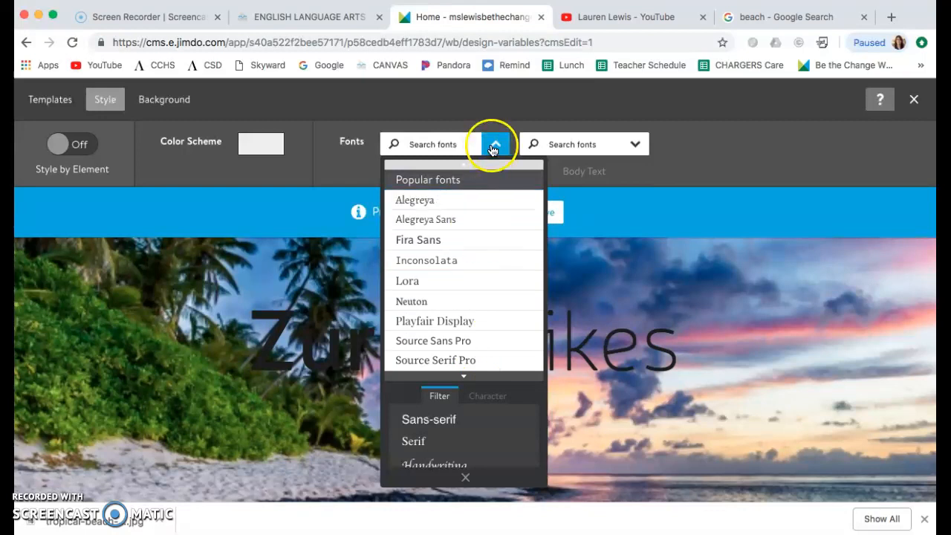
pyautogui.click(492, 148)
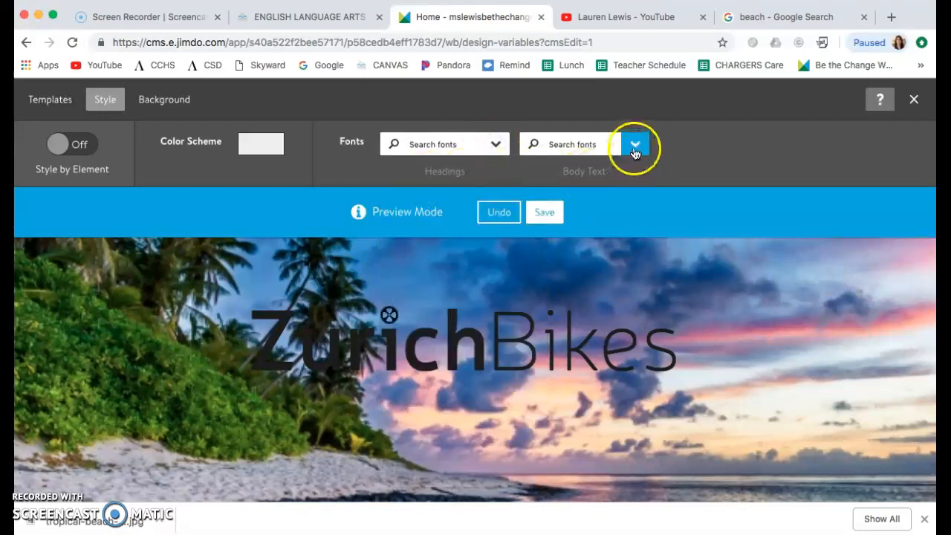
pyautogui.click(635, 148)
pyautogui.click(705, 153)
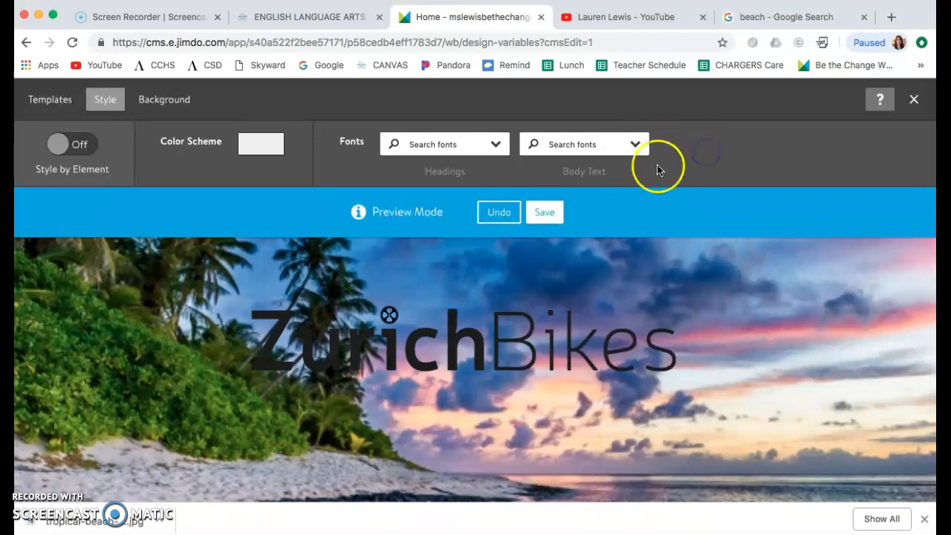
# - Review the new color scheme on the page, save it and close the design settings
pyautogui.scroll(-5, 697, 164)
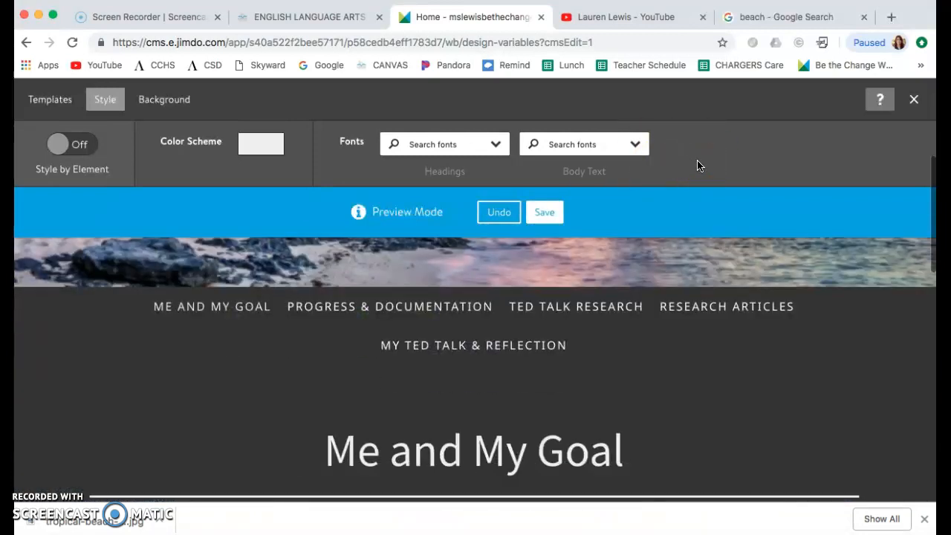
pyautogui.scroll(-5, 697, 165)
pyautogui.scroll(10, 696, 165)
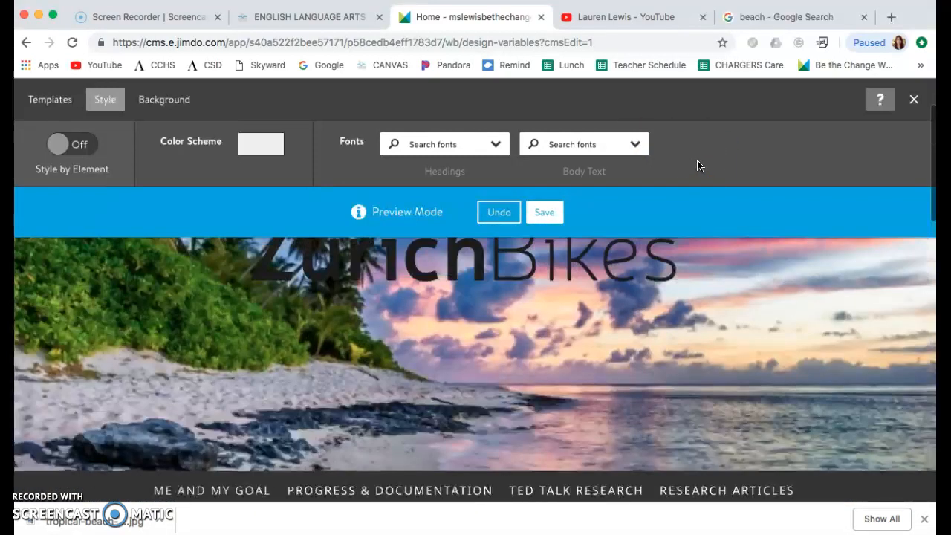
pyautogui.click(543, 215)
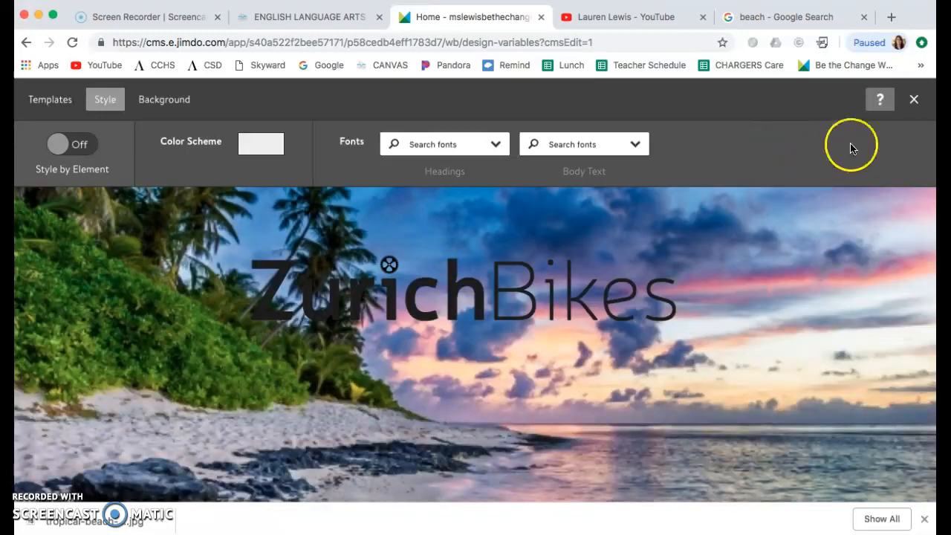
pyautogui.click(915, 101)
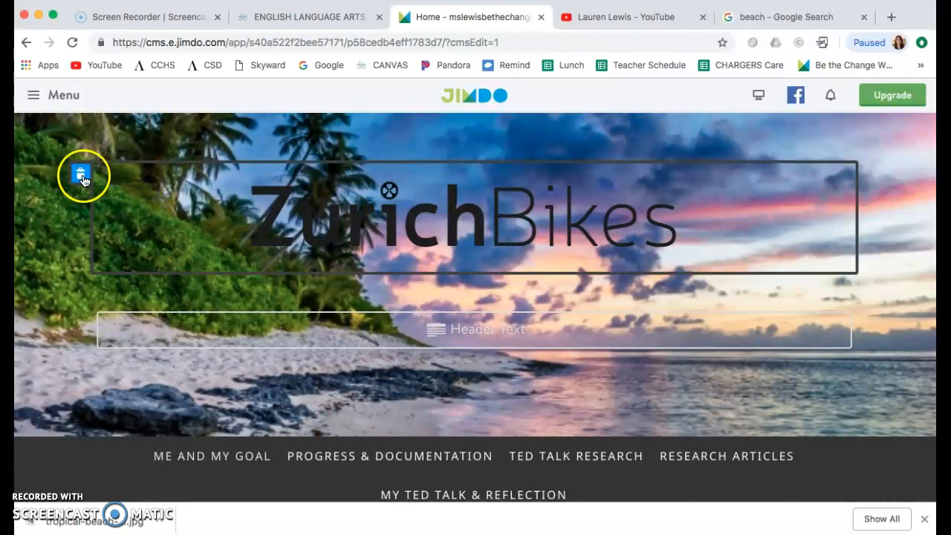
# - Delete the ZurichBikes logo from the header and open the empty logo area for editing
pyautogui.click(82, 177)
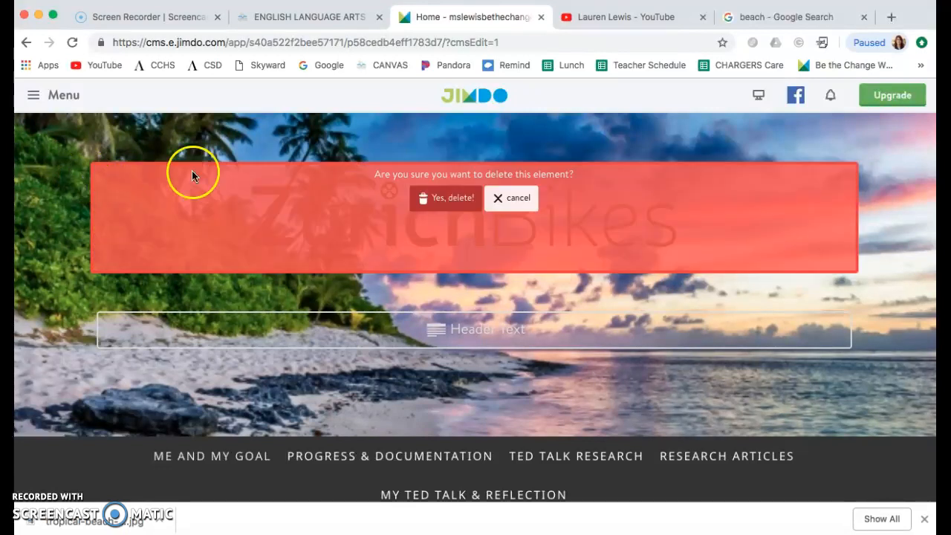
pyautogui.click(424, 205)
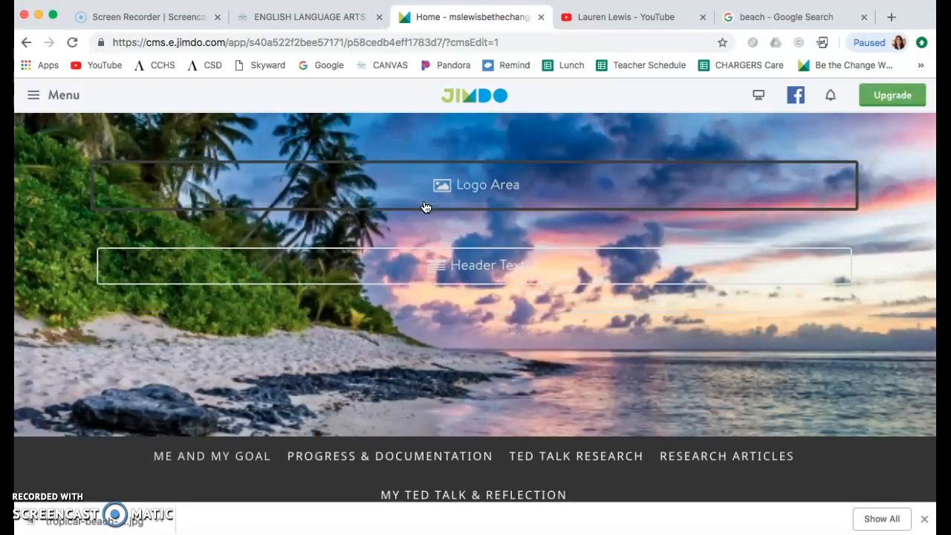
pyautogui.click(499, 186)
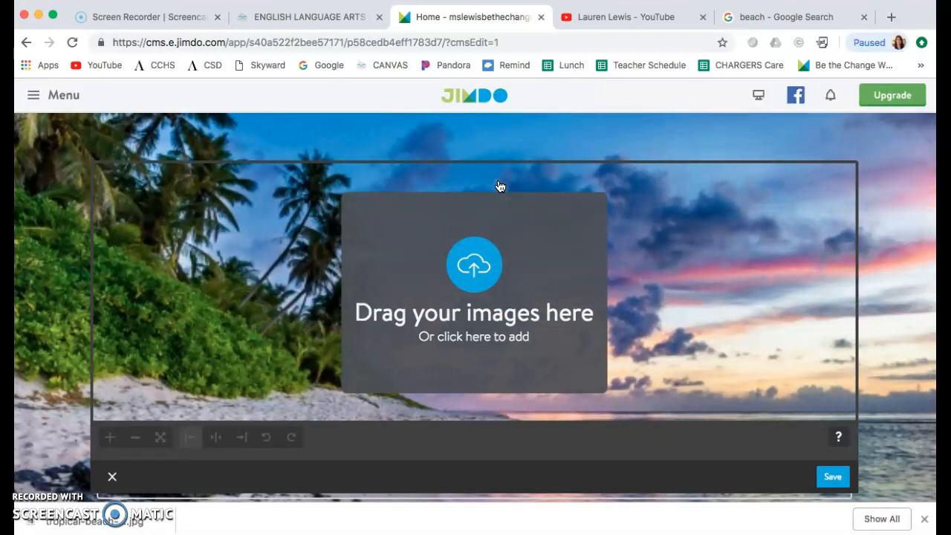
# - Upload IMG_5746.jpg from the Desktop folder into the logo area
pyautogui.click(583, 269)
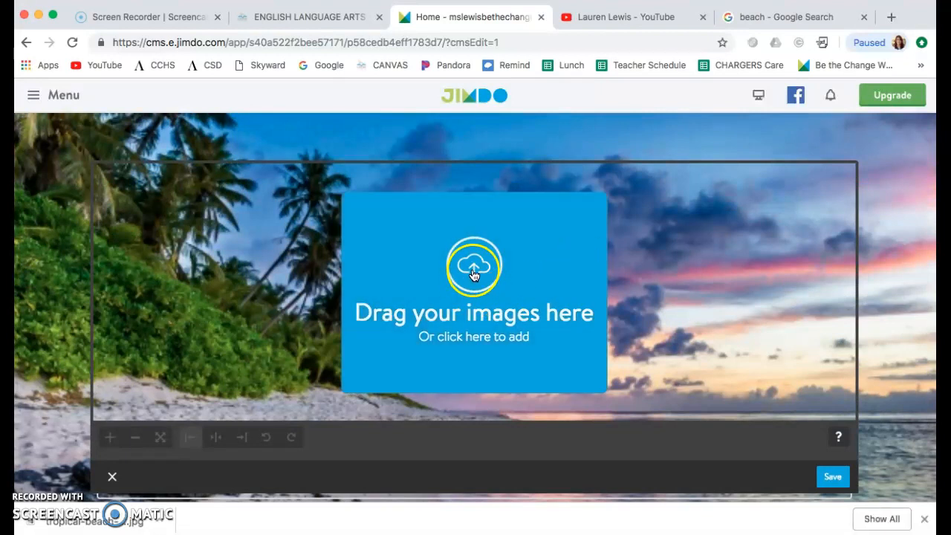
pyautogui.click(475, 335)
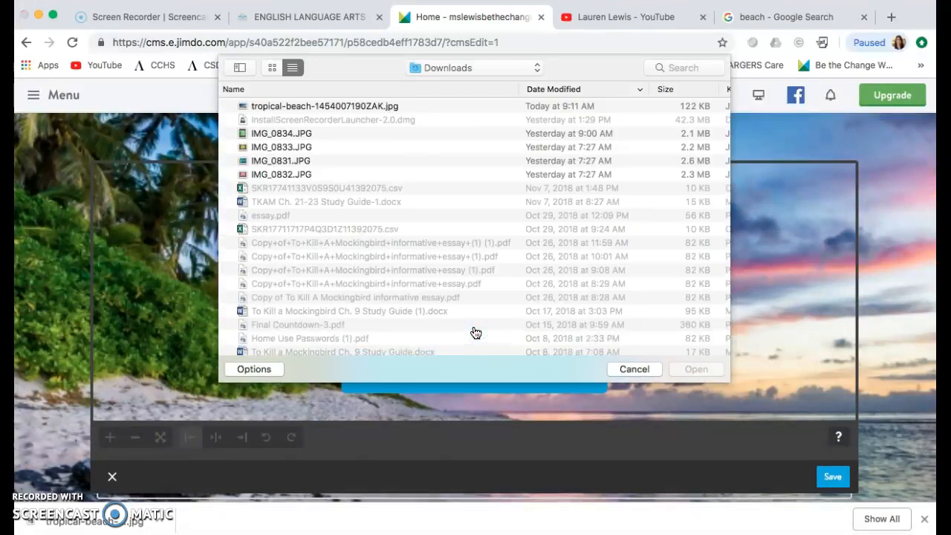
pyautogui.click(478, 67)
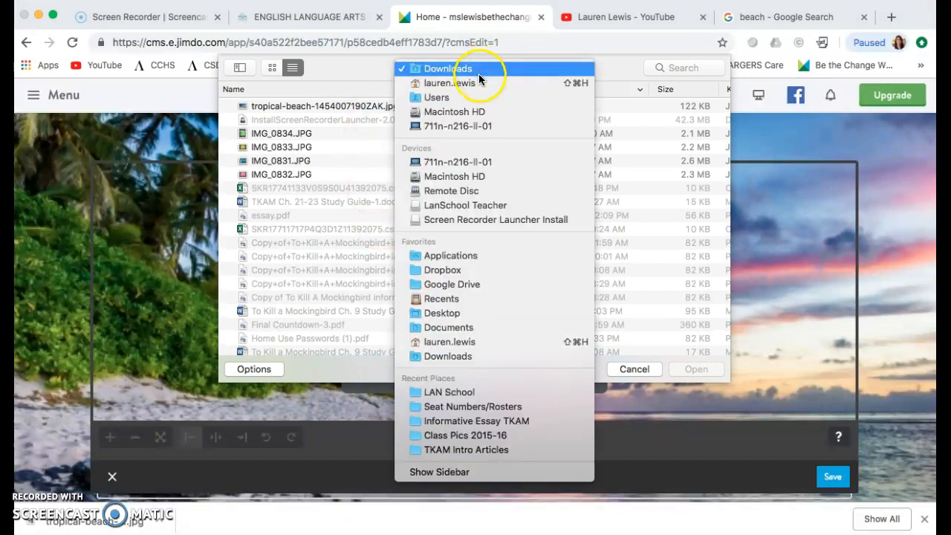
pyautogui.click(488, 318)
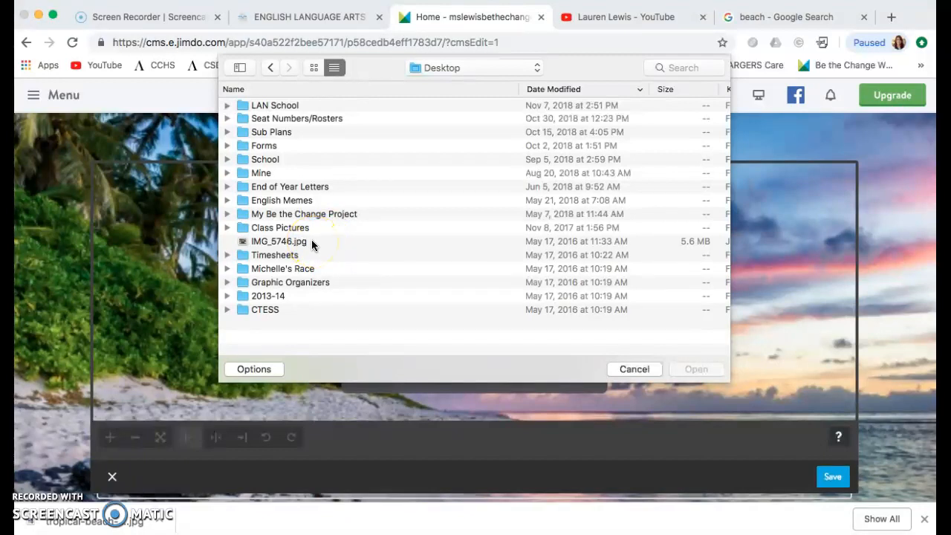
pyautogui.click(311, 241)
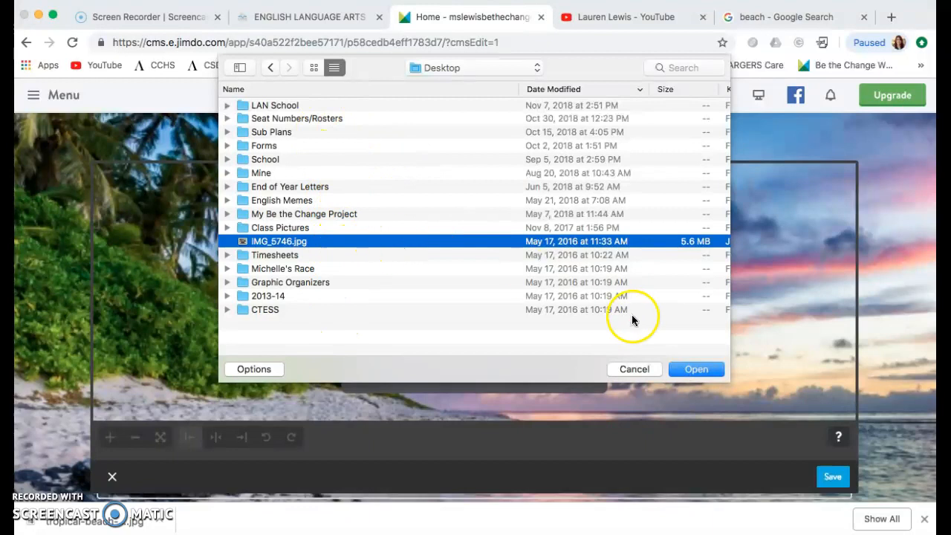
pyautogui.click(684, 368)
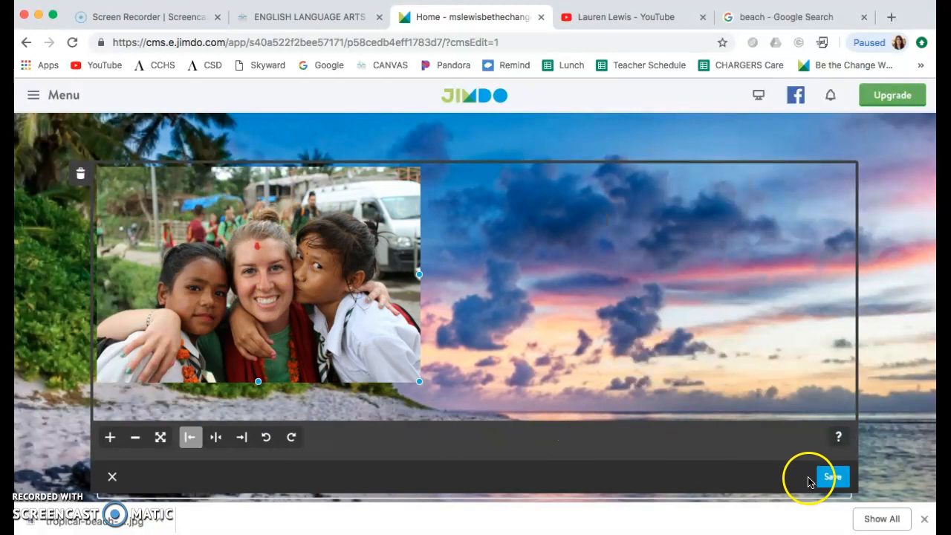
# - Try center and right alignment for the logo photo, keep it centered and save it
pyautogui.click(215, 438)
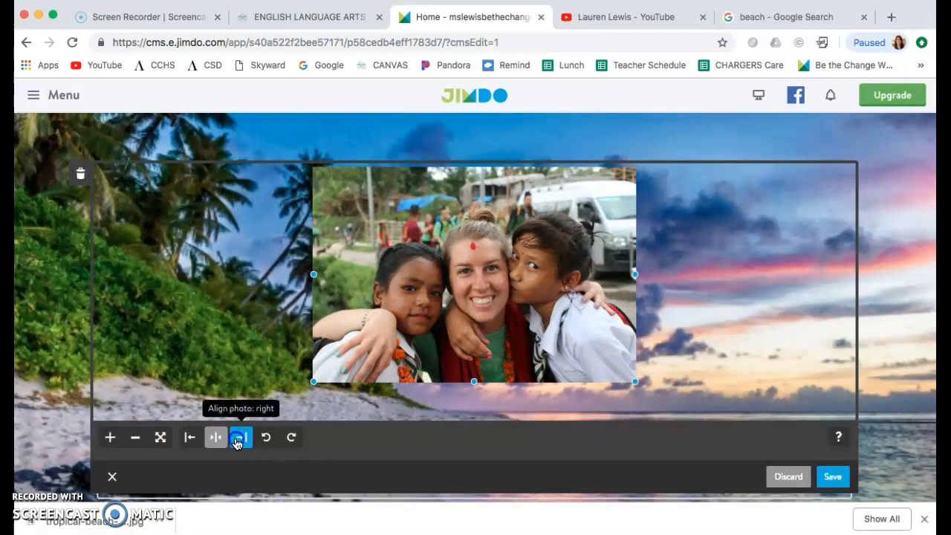
pyautogui.click(240, 438)
pyautogui.click(215, 438)
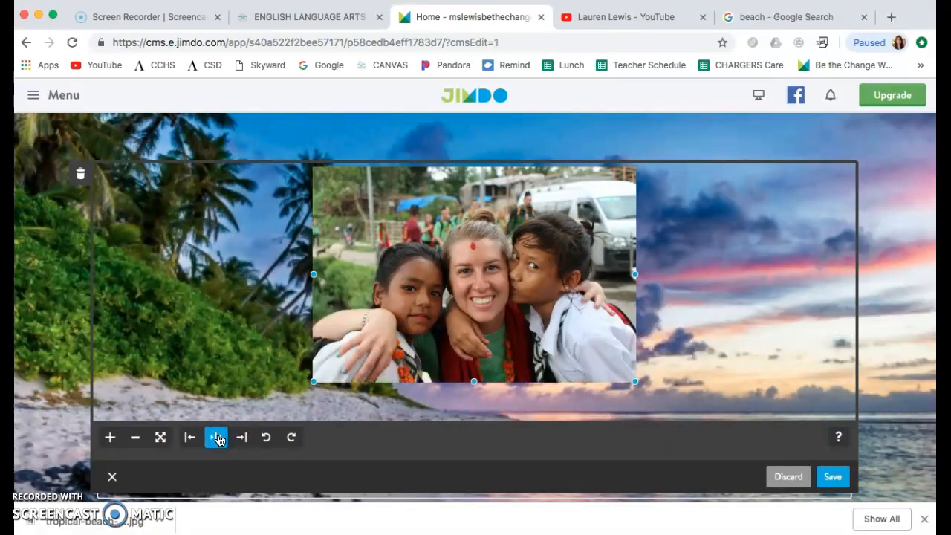
pyautogui.scroll(-2, 265, 297)
pyautogui.scroll(2, 266, 299)
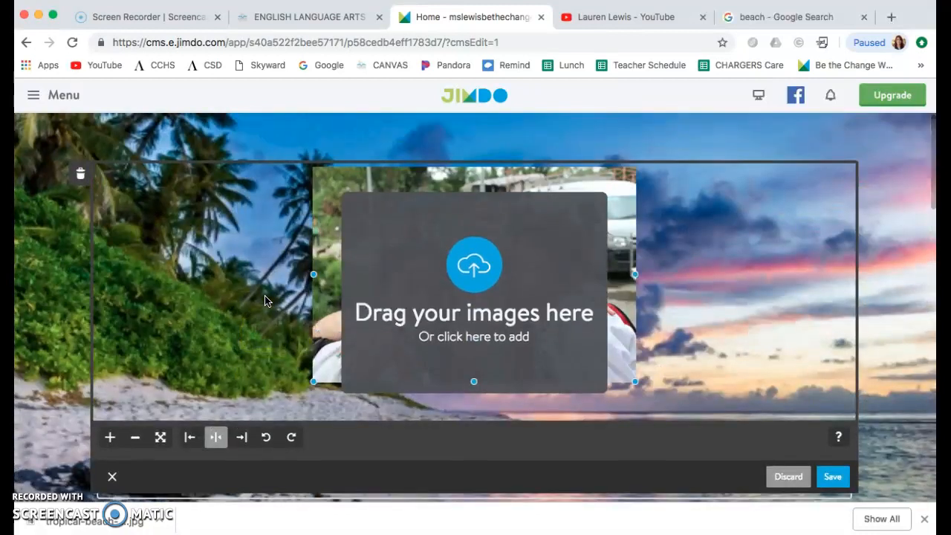
pyautogui.click(833, 478)
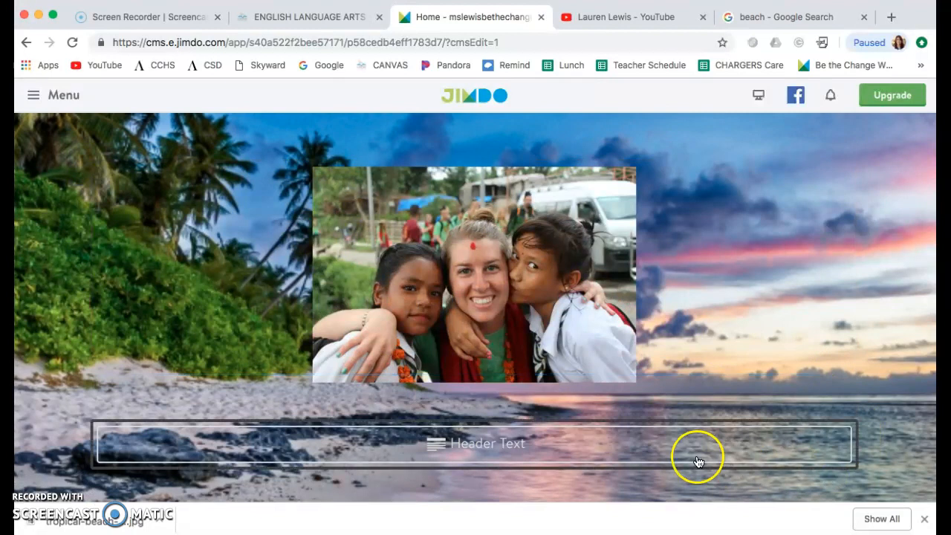
# - Open the empty header text area below the logo photo and enter the site owner's title and surname
pyautogui.scroll(-1, 648, 356)
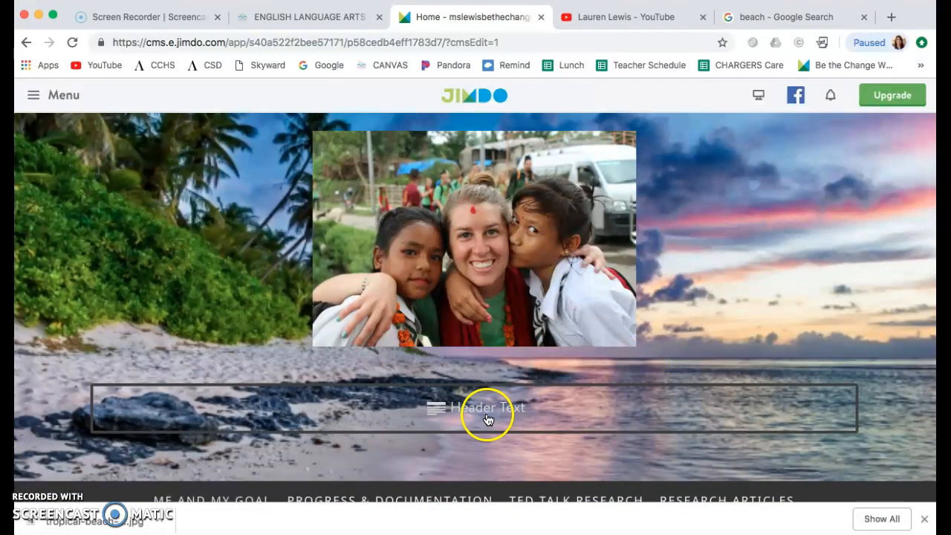
pyautogui.click(486, 419)
pyautogui.scroll(-2, 568, 409)
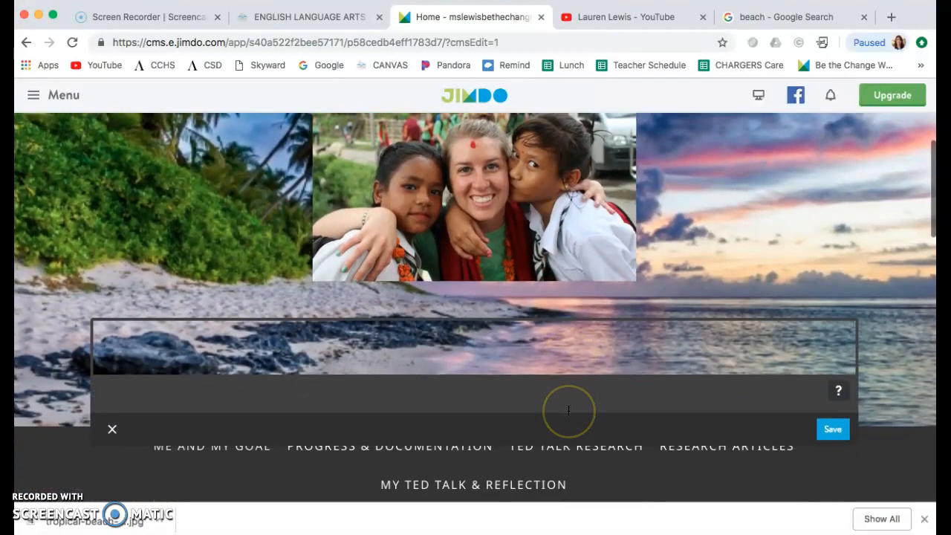
pyautogui.write('Ms. L')
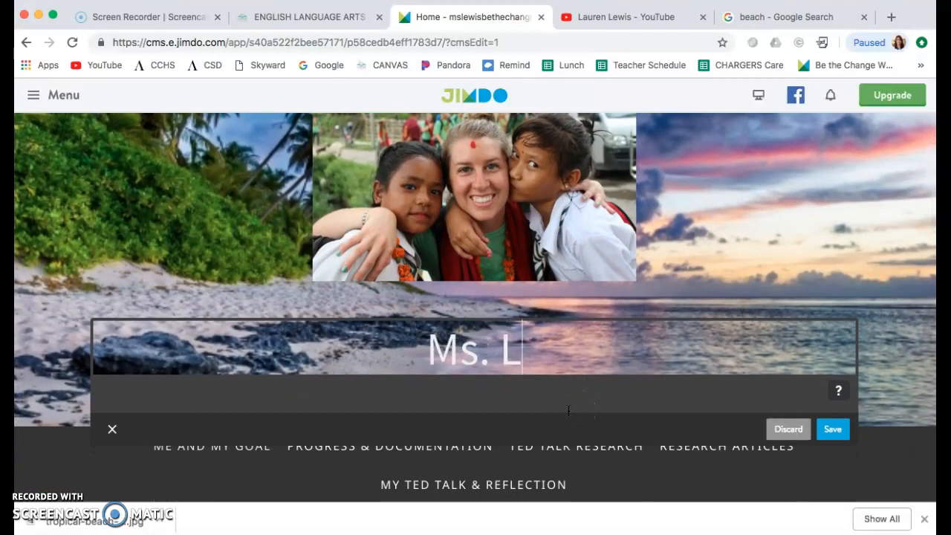
pyautogui.write('ewis')
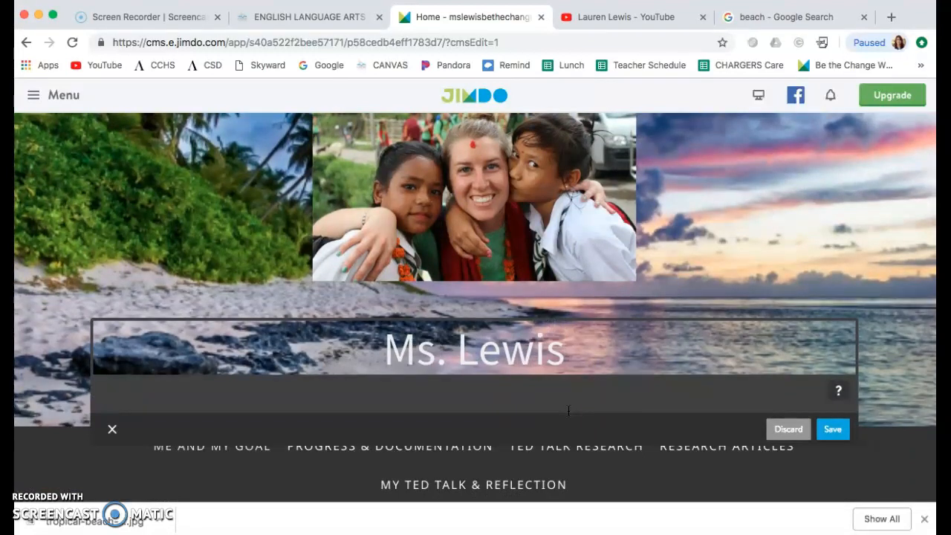
pyautogui.write(' ePort')
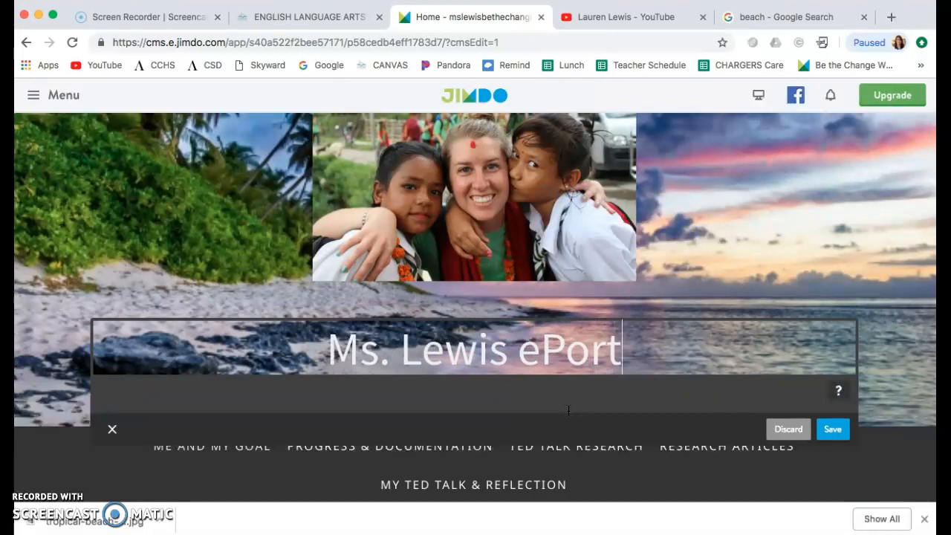
pyautogui.write('folio')
pyautogui.press('BackSpace')
pyautogui.press('BackSpace')
pyautogui.press('BackSpace')
pyautogui.press('BackSpace')
pyautogui.press('BackSpace')
pyautogui.press('BackSpace')
pyautogui.press('BackSpace')
pyautogui.press('BackSpace')
pyautogui.press('BackSpace')
pyautogui.press('BackSpace')
# - Complete the header title with "Be the Change Project" after the owner's name and save it
pyautogui.write('Be the Change Projec')
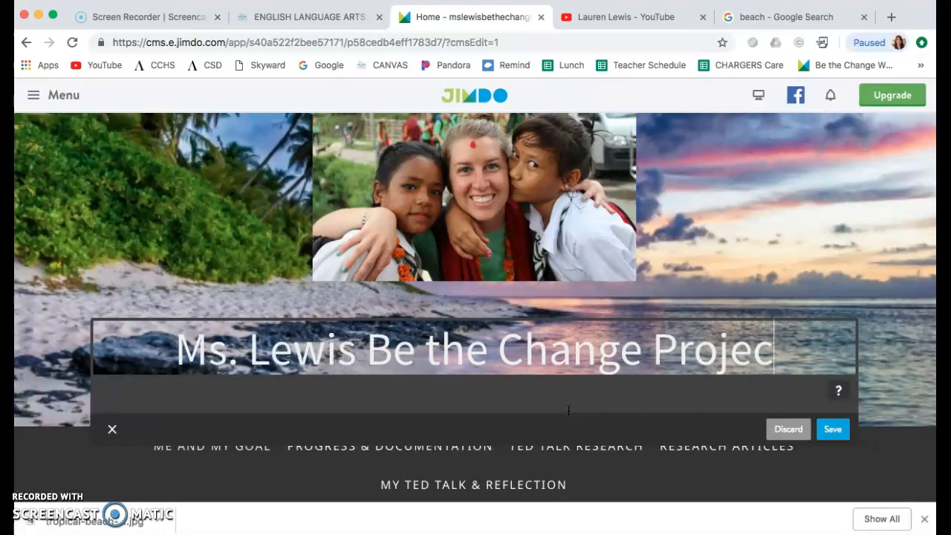
pyautogui.write('t')
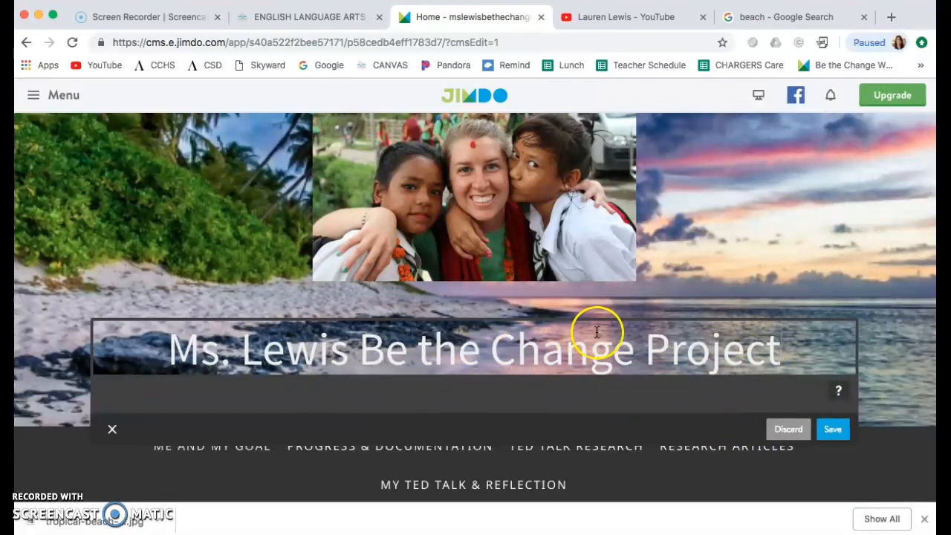
pyautogui.click(828, 432)
pyautogui.click(695, 262)
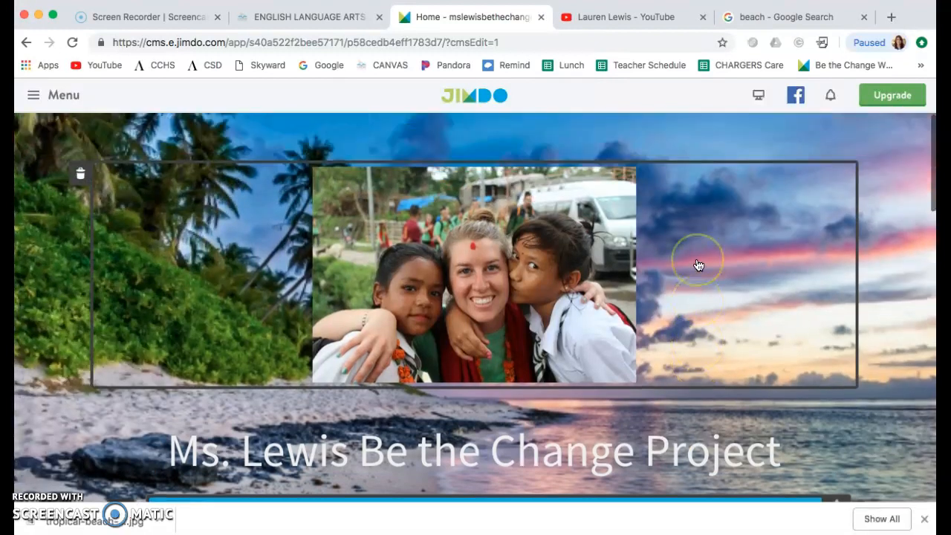
# - Review the home page from the header photo and title down to the navigation and the My Goal section
pyautogui.scroll(-3, 698, 265)
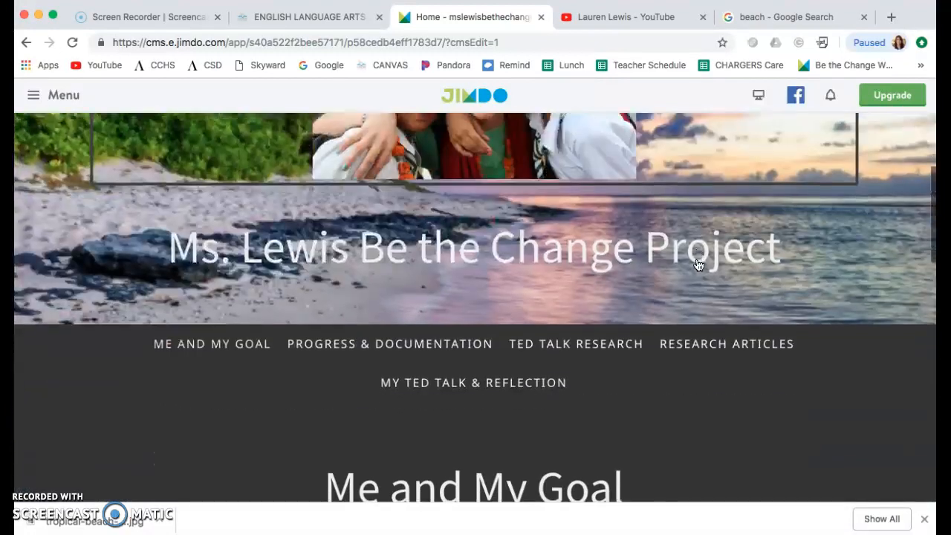
pyautogui.scroll(3, 698, 265)
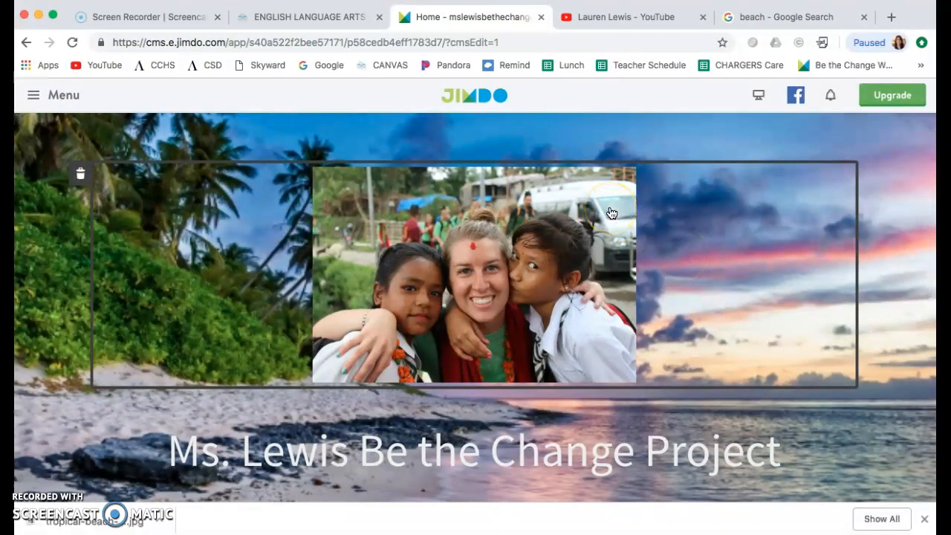
pyautogui.scroll(-2, 611, 214)
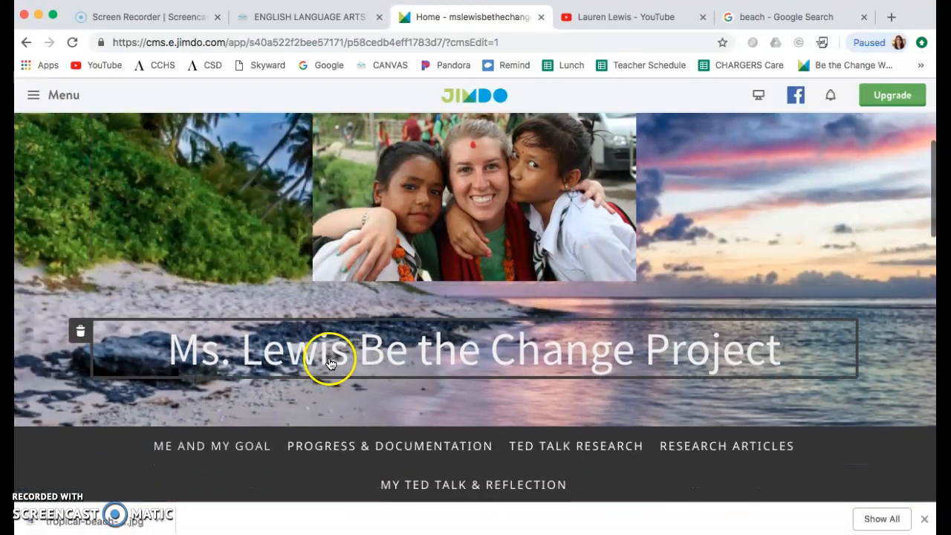
pyautogui.scroll(-3, 639, 445)
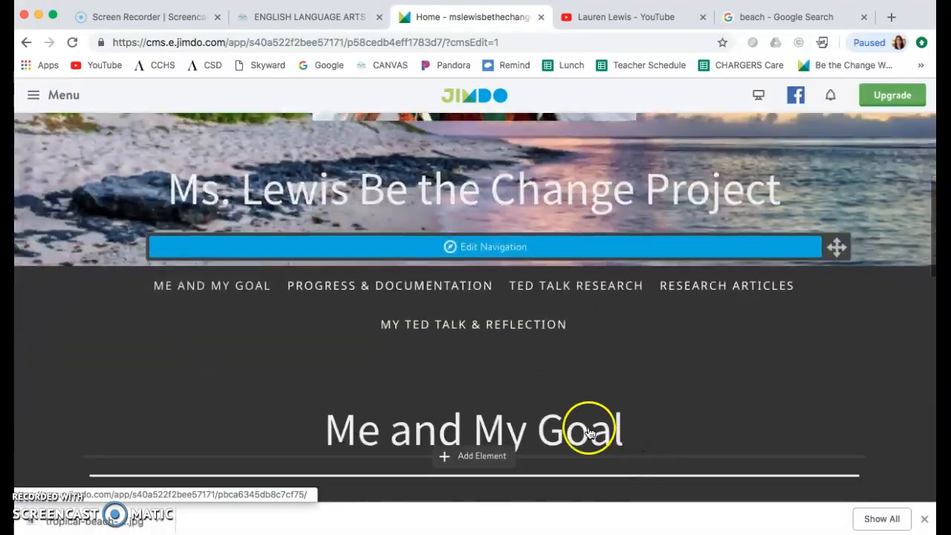
pyautogui.scroll(-5, 594, 432)
pyautogui.scroll(8, 664, 403)
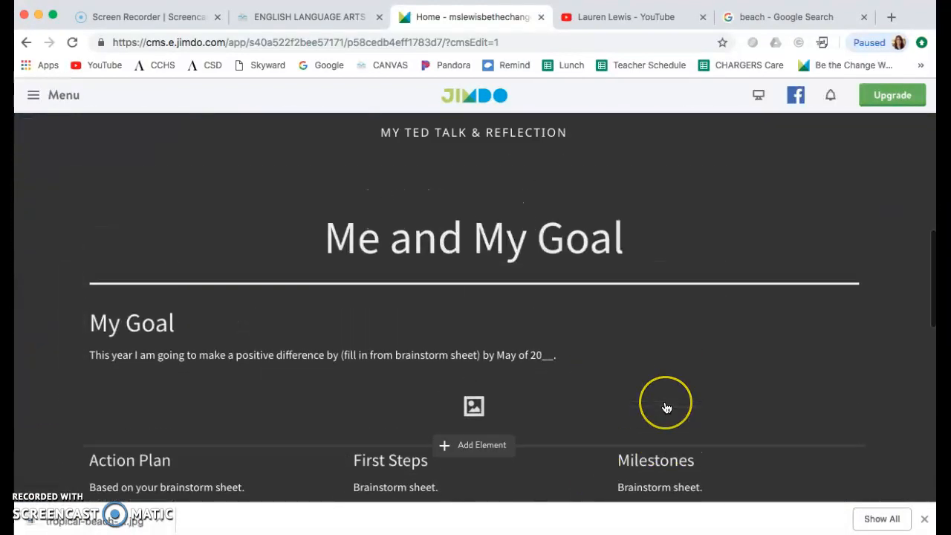
pyautogui.scroll(1, 666, 408)
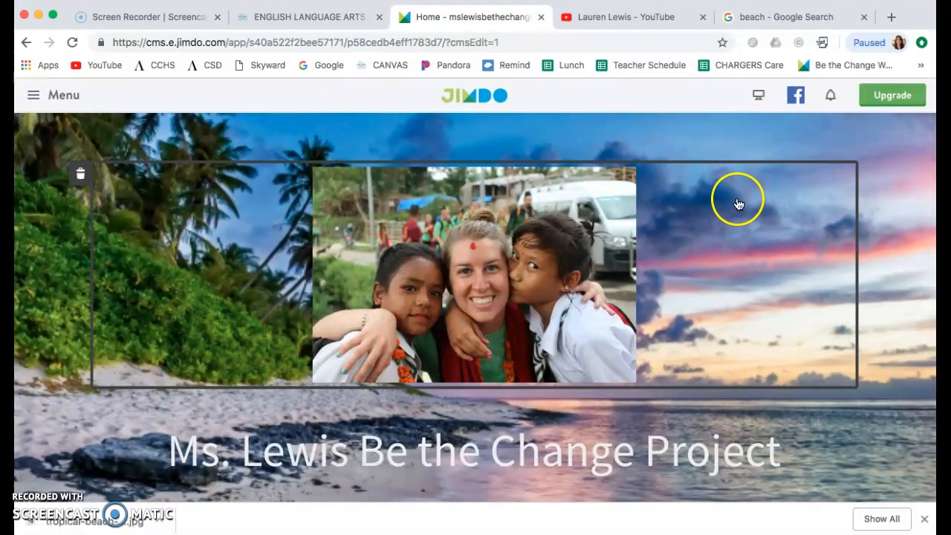
pyautogui.scroll(-2, 737, 202)
pyautogui.scroll(2, 501, 239)
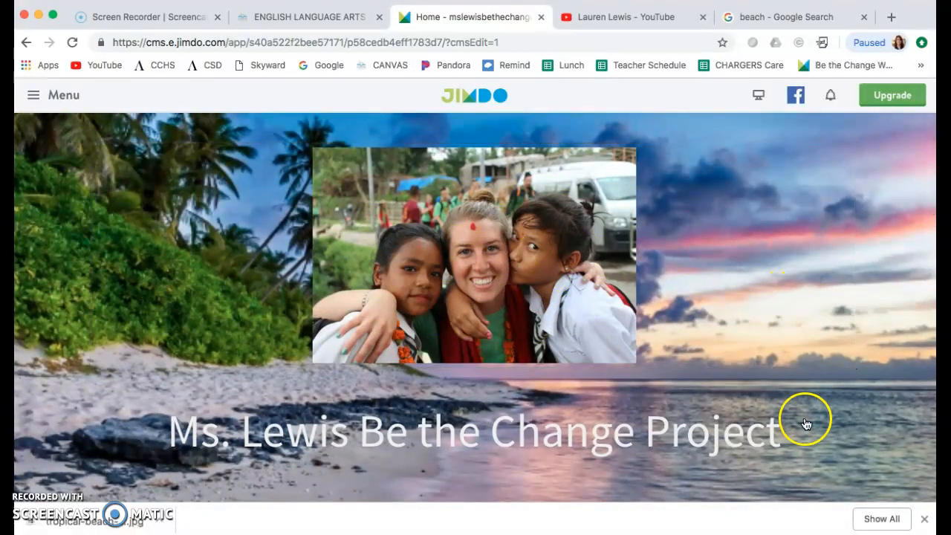
pyautogui.scroll(-3, 817, 349)
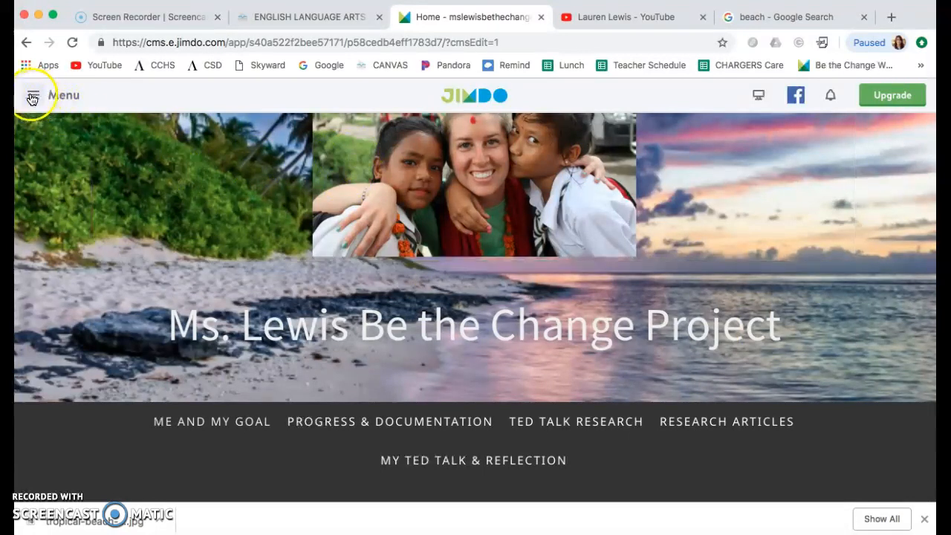
# - Check the design's background image settings, close them unchanged and look over the home page content
pyautogui.click(33, 97)
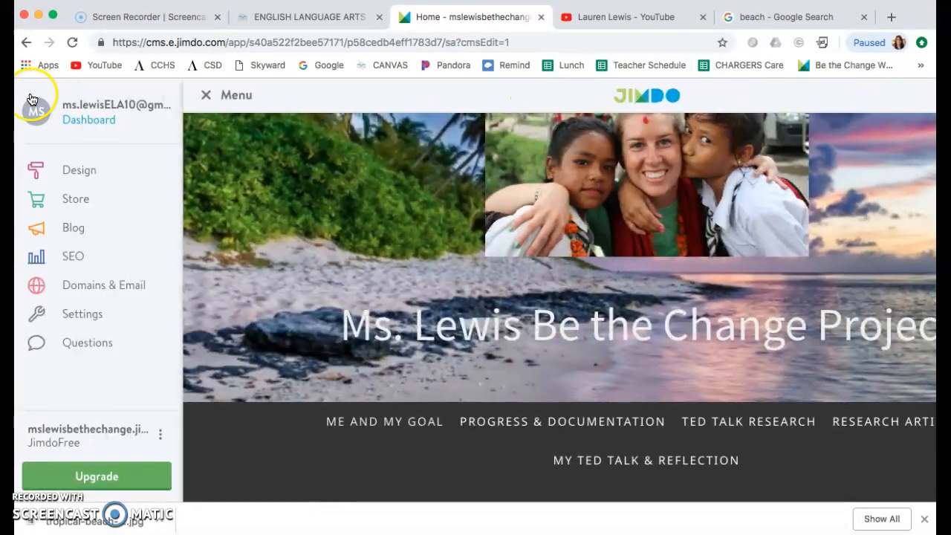
pyautogui.click(80, 176)
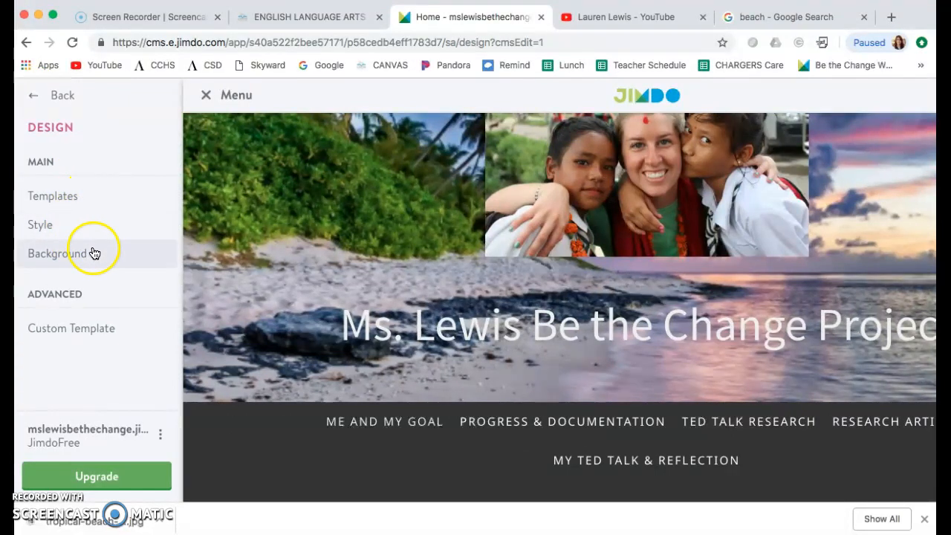
pyautogui.click(94, 253)
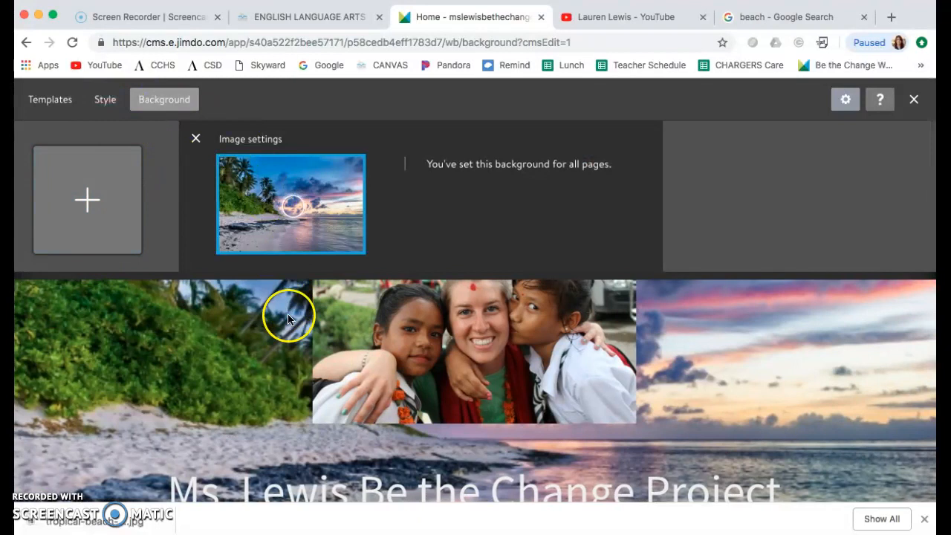
pyautogui.click(914, 101)
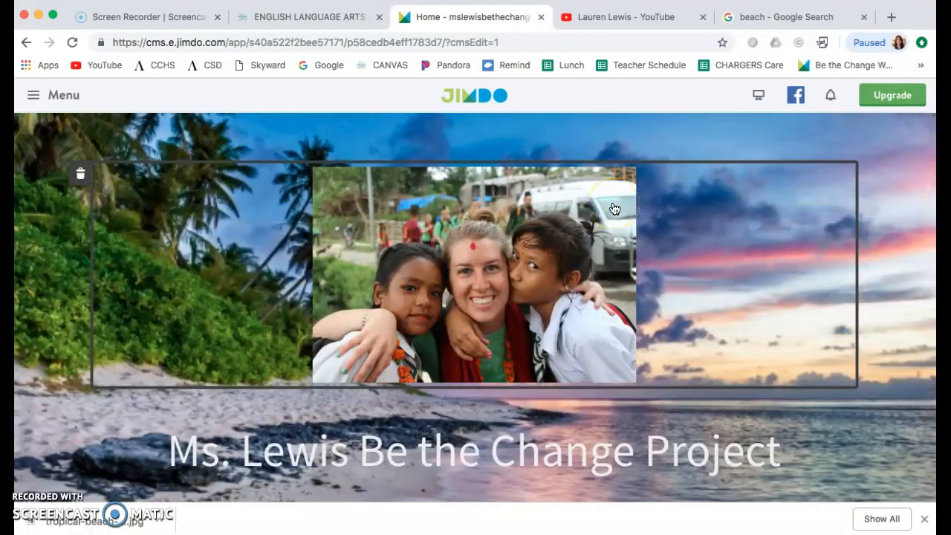
pyautogui.scroll(-15, 614, 208)
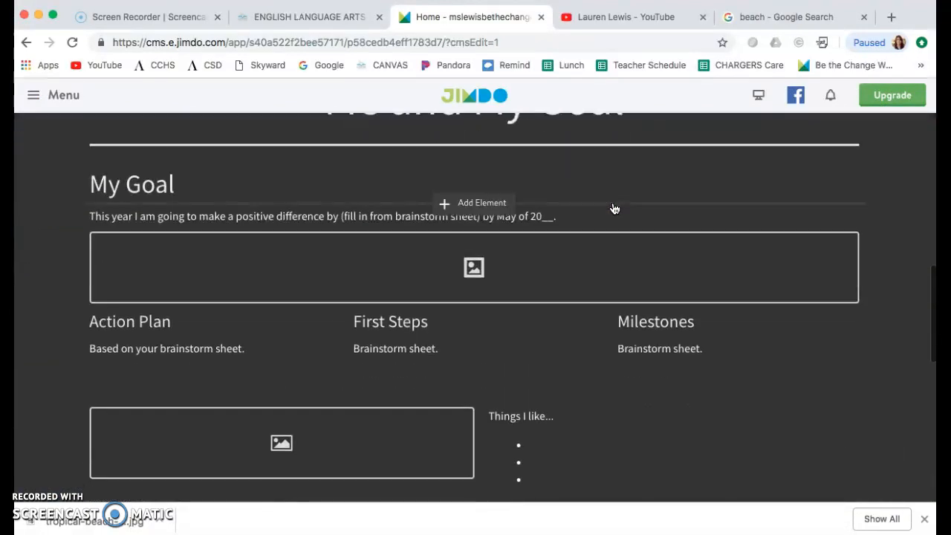
pyautogui.scroll(15, 614, 209)
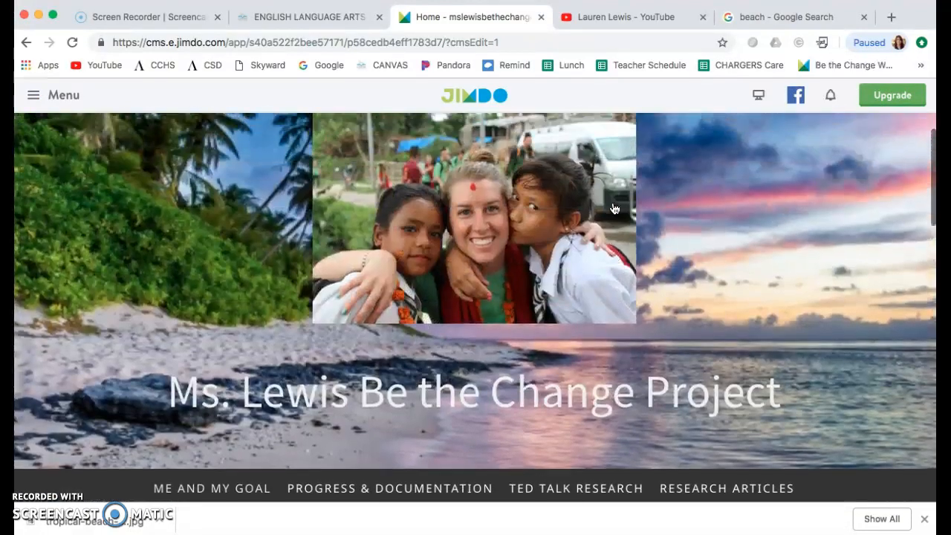